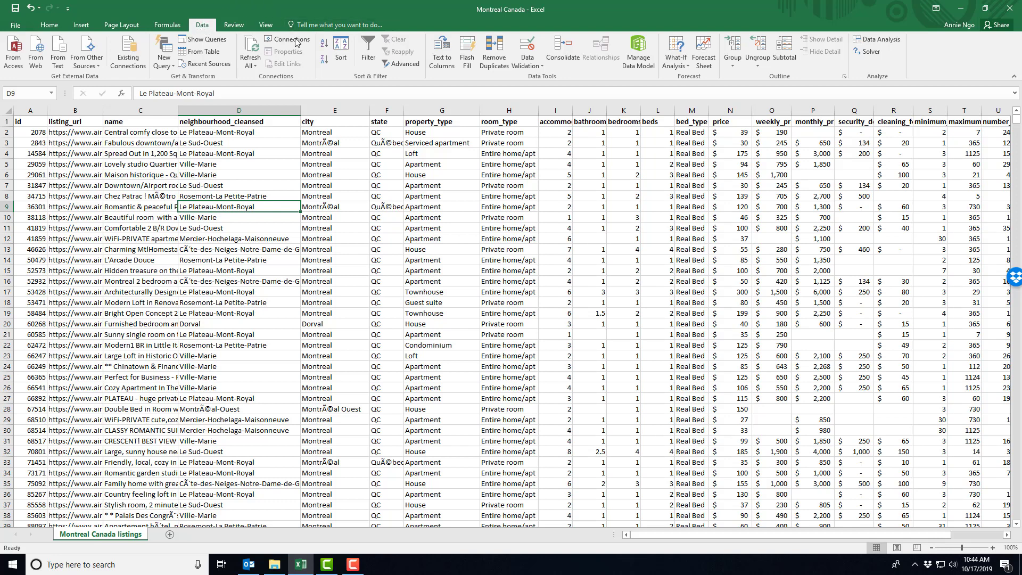
Turn on filters for the listings' header row and review the property_type values available for filtering.
left_click(368, 52)
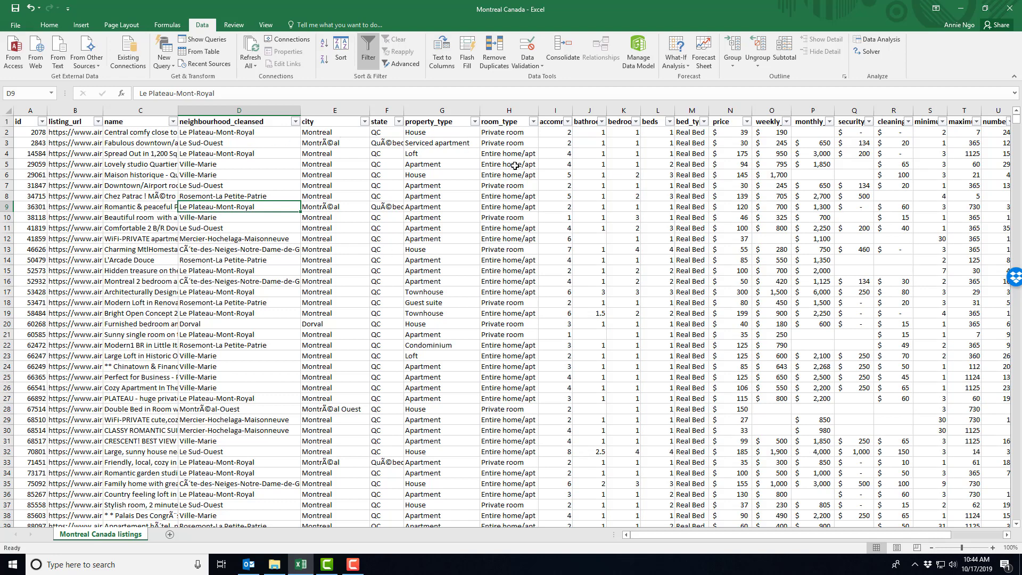
left_click(475, 123)
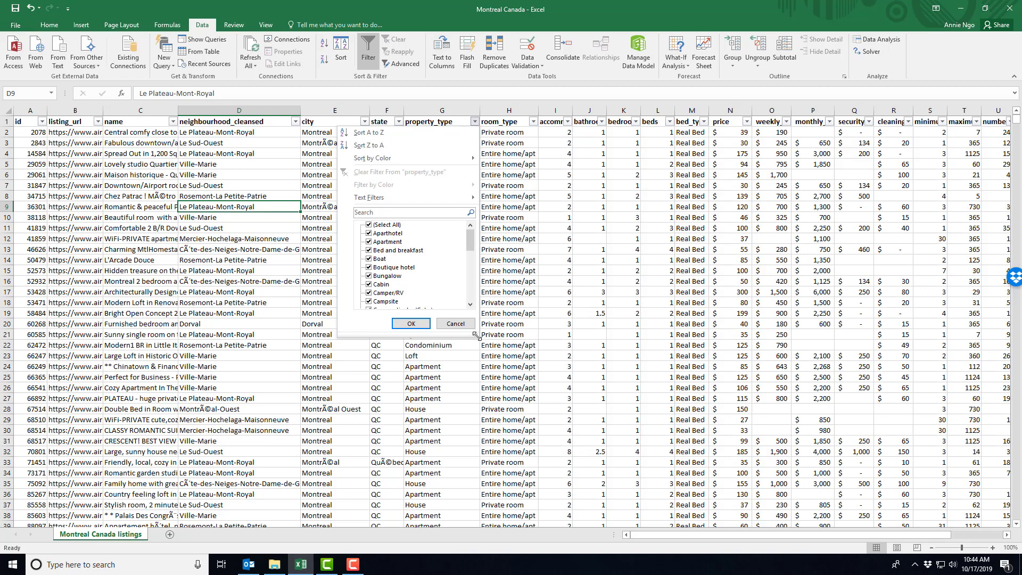
left_click_drag(477, 335, 517, 468)
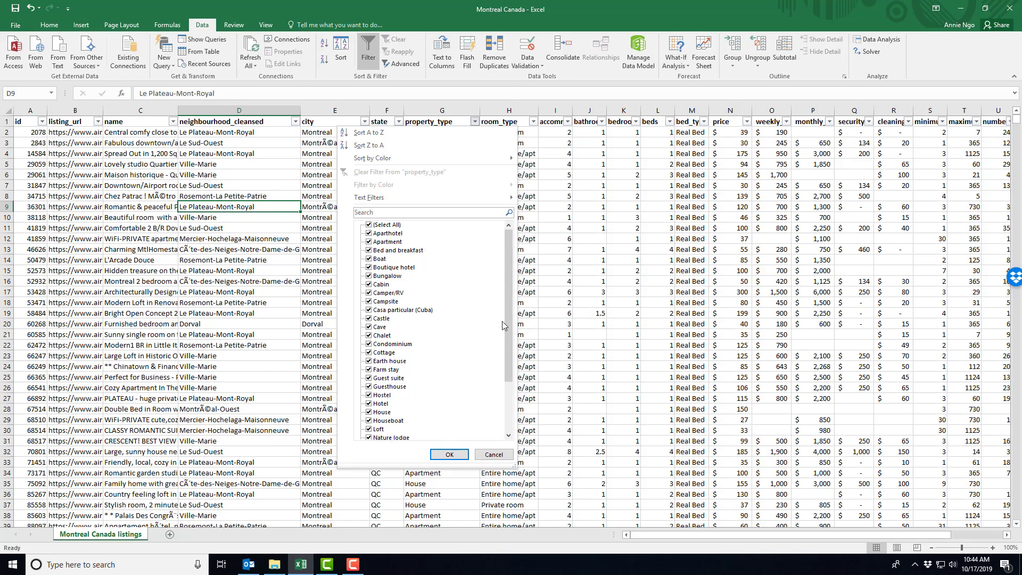
left_click_drag(509, 325, 509, 376)
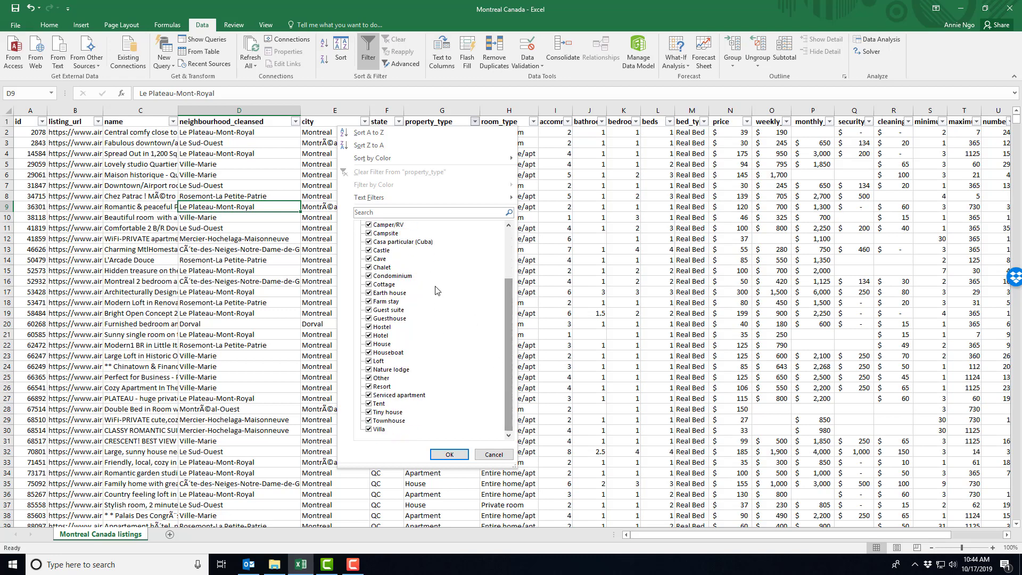
left_click(493, 457)
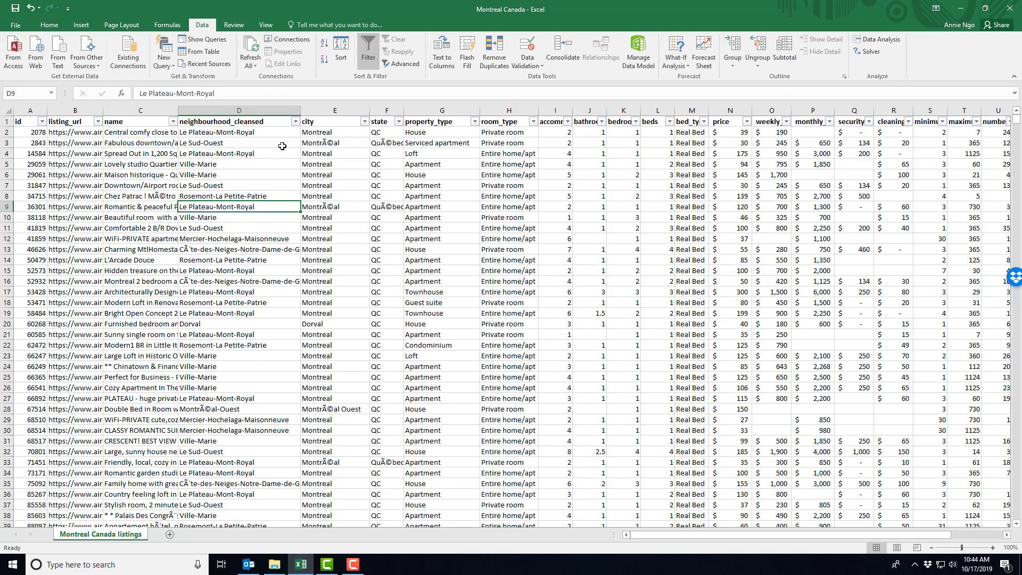
Create a PivotTable on a new worksheet from the full Montreal Canada listings data range.
left_click(255, 110)
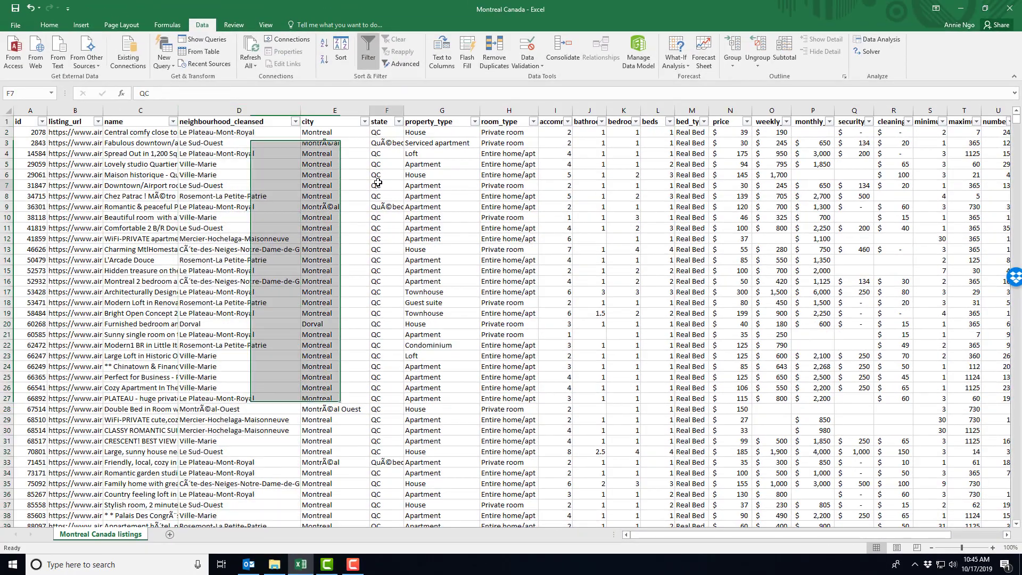
left_click(380, 182)
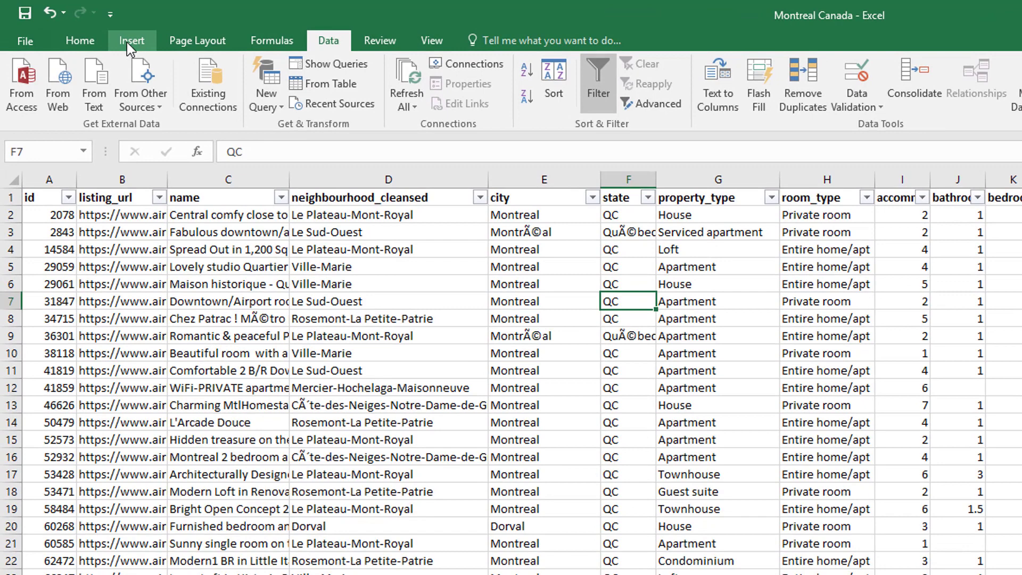
left_click(128, 42)
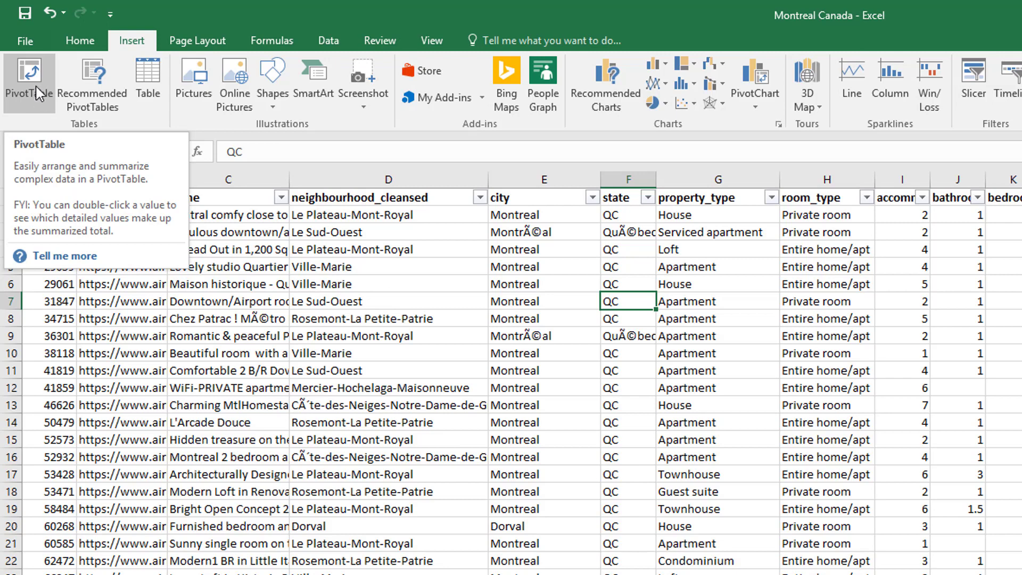
left_click(38, 104)
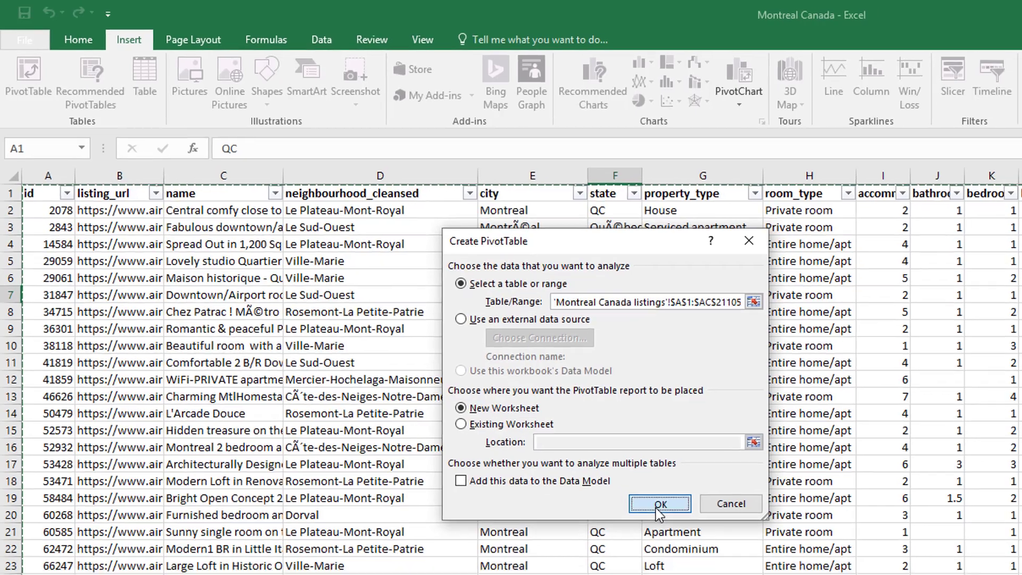
left_click(673, 515)
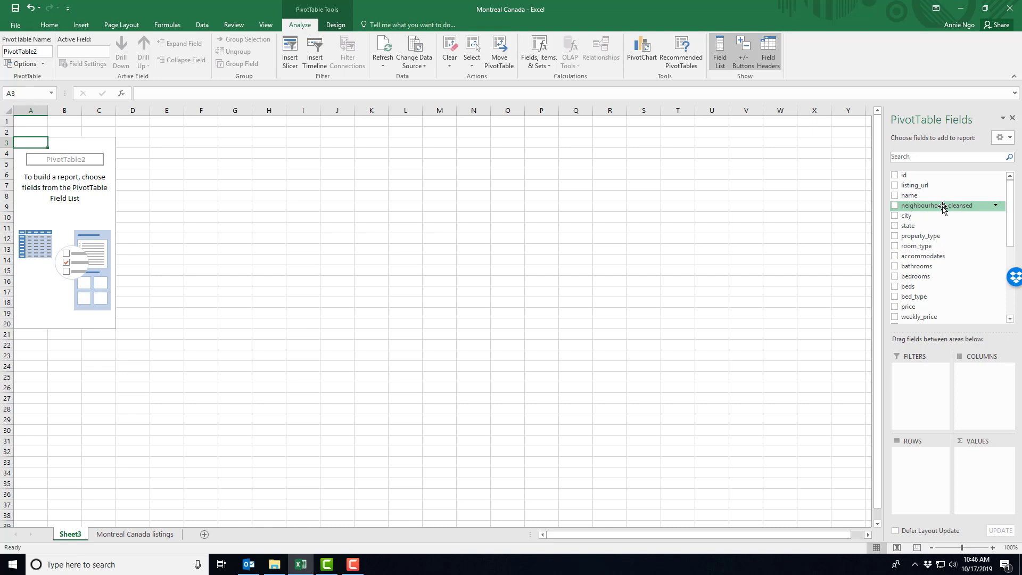
Use neighbourhood_cleansed as the PivotTable's row field and also as a value field counting the listings.
left_click_drag(943, 208, 926, 477)
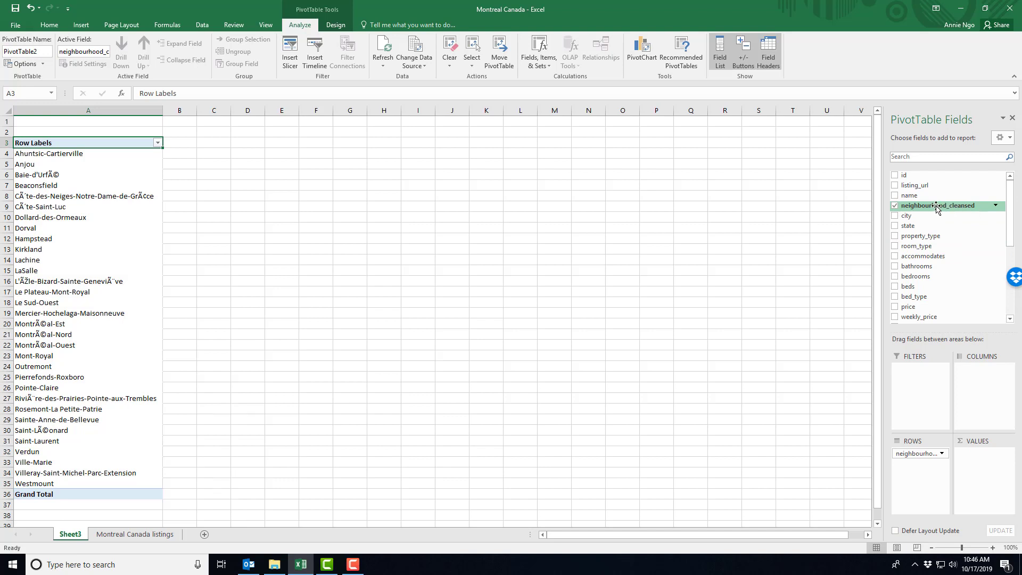
left_click_drag(937, 209, 982, 476)
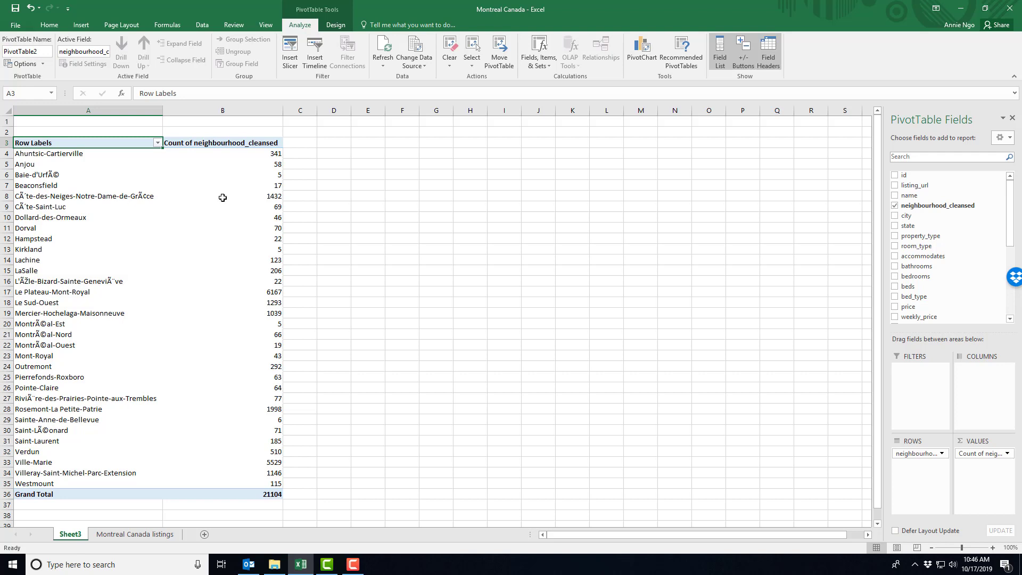
mouse_move(255, 344)
Add the price field to the PivotTable's values alongside the neighbourhood count.
left_click_drag(1010, 214, 1011, 258)
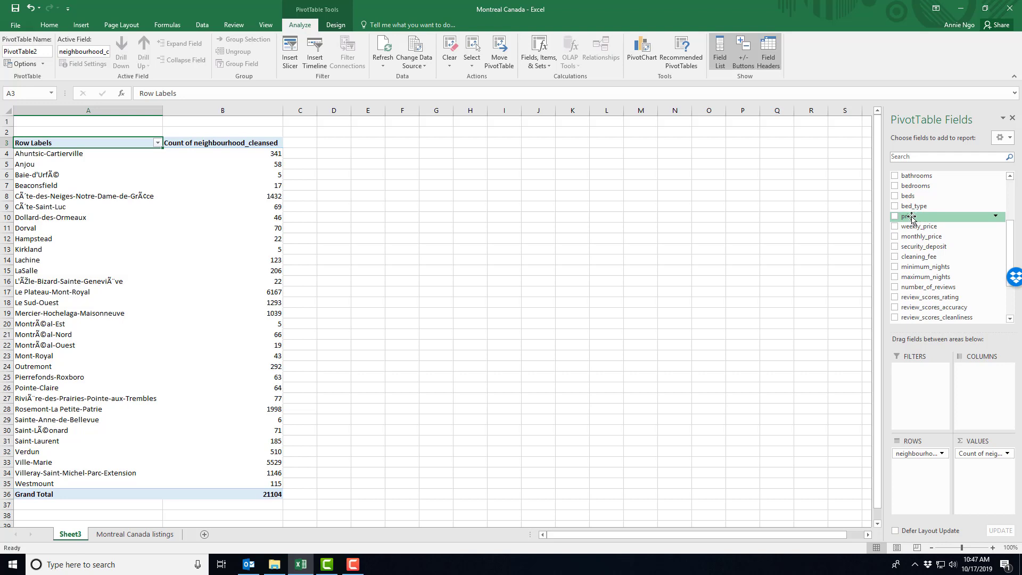
left_click_drag(912, 218, 989, 487)
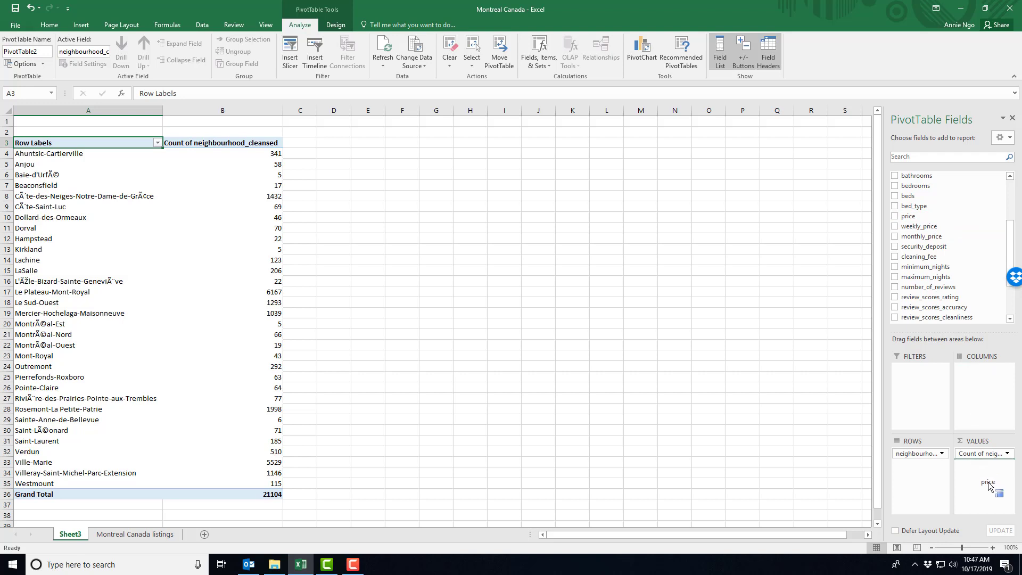
left_click_drag(989, 487, 989, 481)
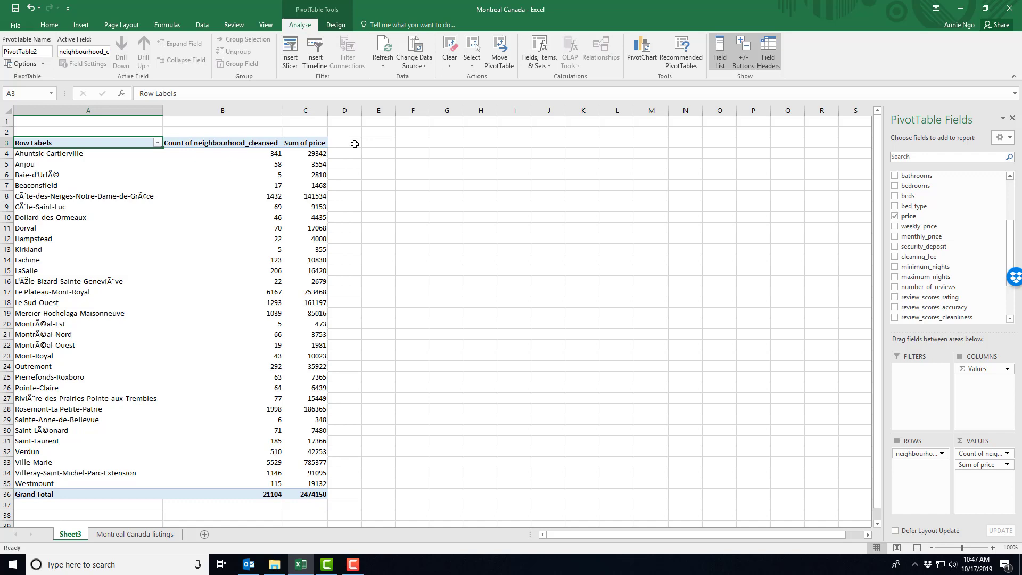
left_click(391, 164)
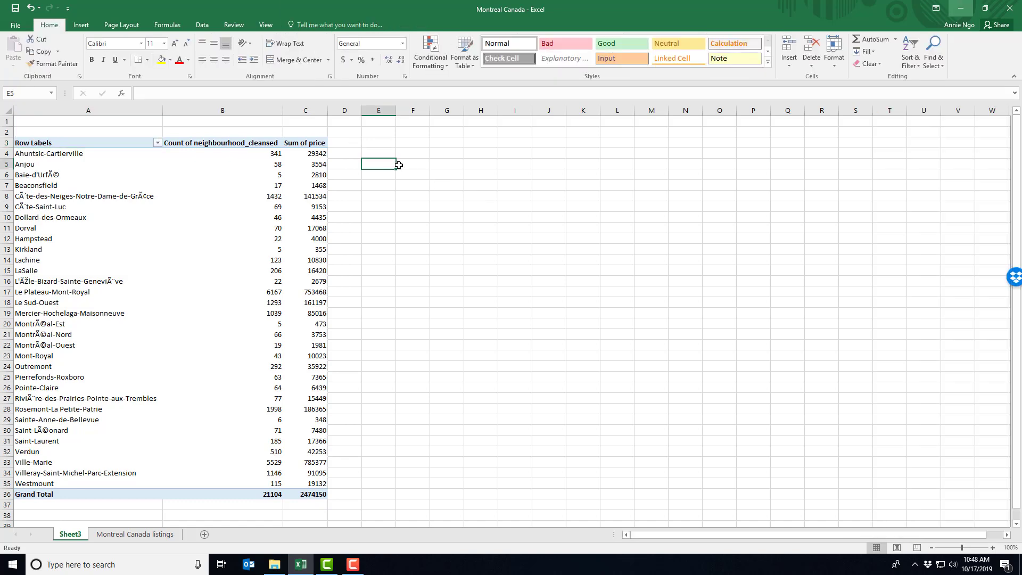
Summarize the PivotTable's price field by Average.
double_click(307, 143)
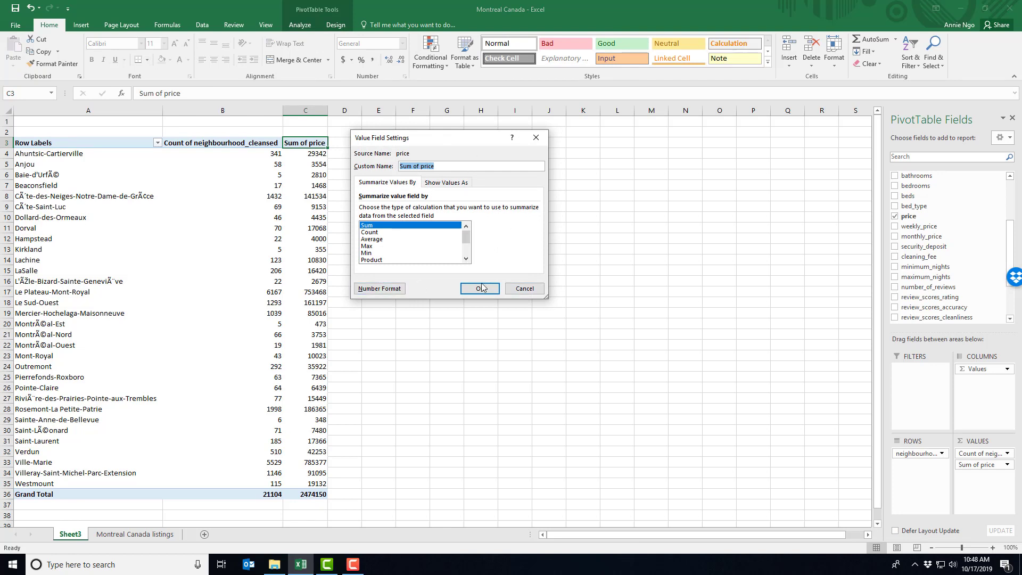
mouse_move(467, 238)
left_mouse_down()
mouse_move(466, 253)
mouse_move(468, 238)
left_mouse_up()
left_click(377, 241)
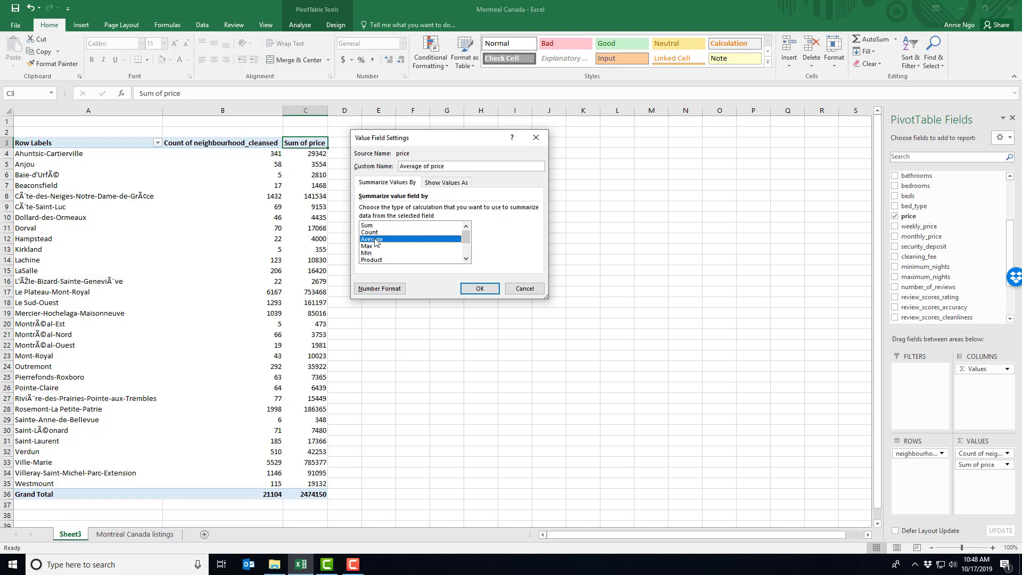
left_click(474, 292)
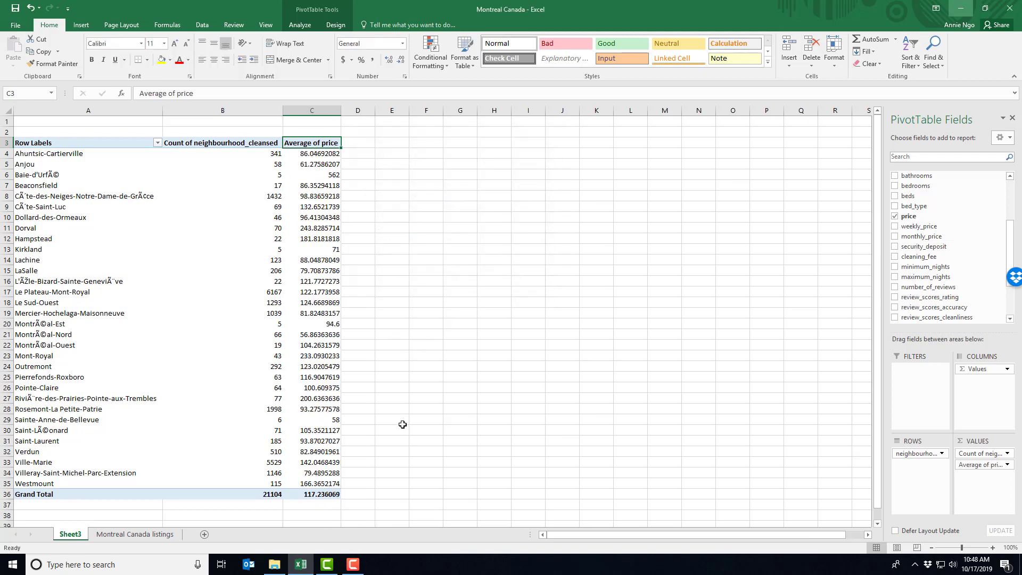
Apply the Comma Style number format to the average price figures, including the grand total.
left_click_drag(315, 155, 323, 491)
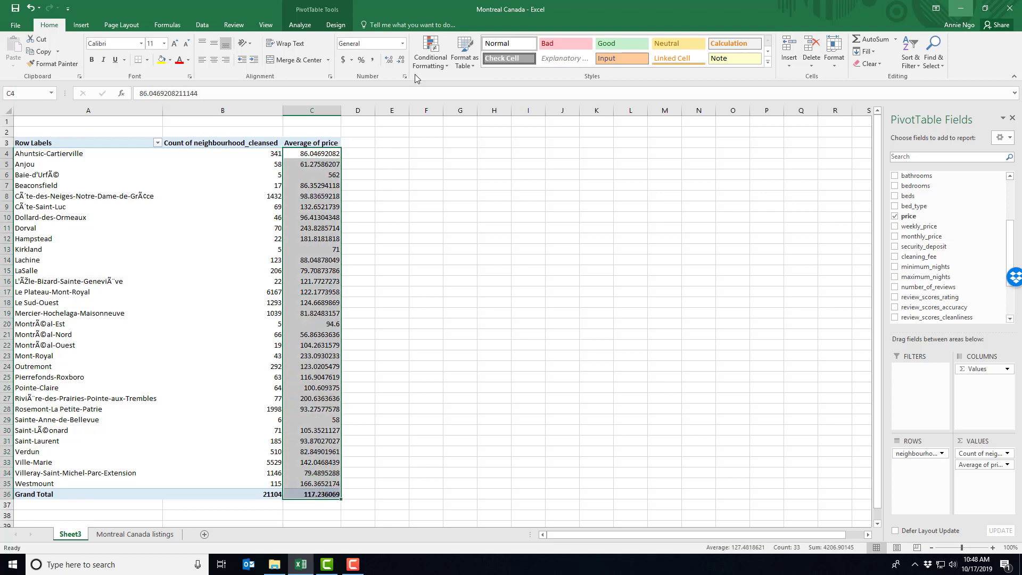
left_click(374, 61)
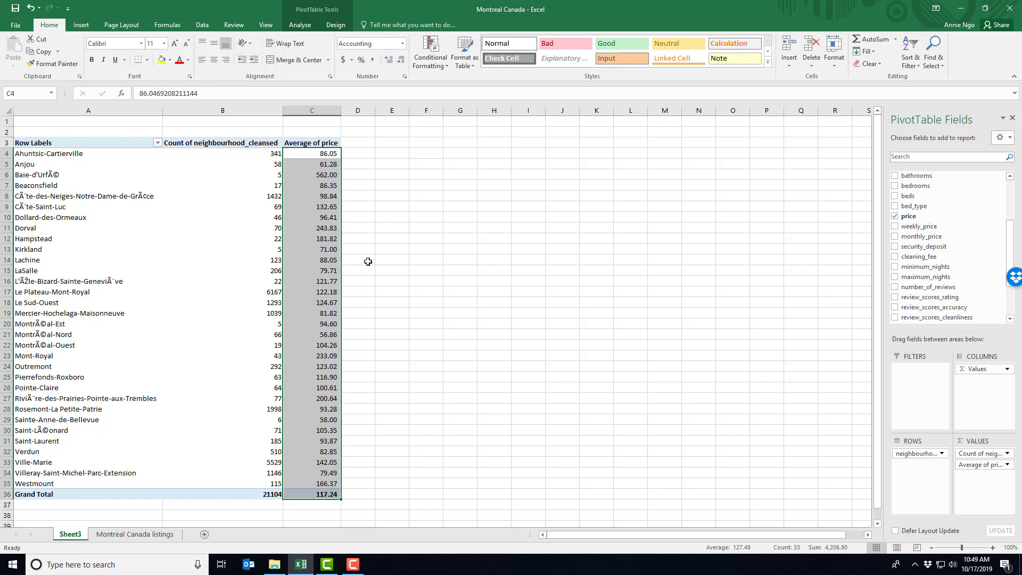
left_click(401, 237)
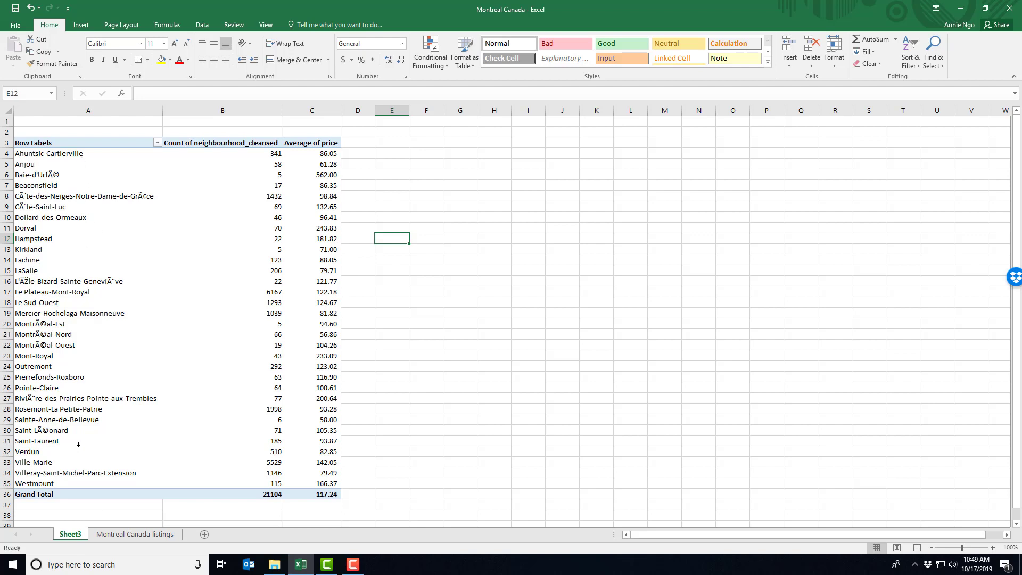
Sort the PivotTable's neighbourhoods by average price from largest to smallest.
left_click(331, 188)
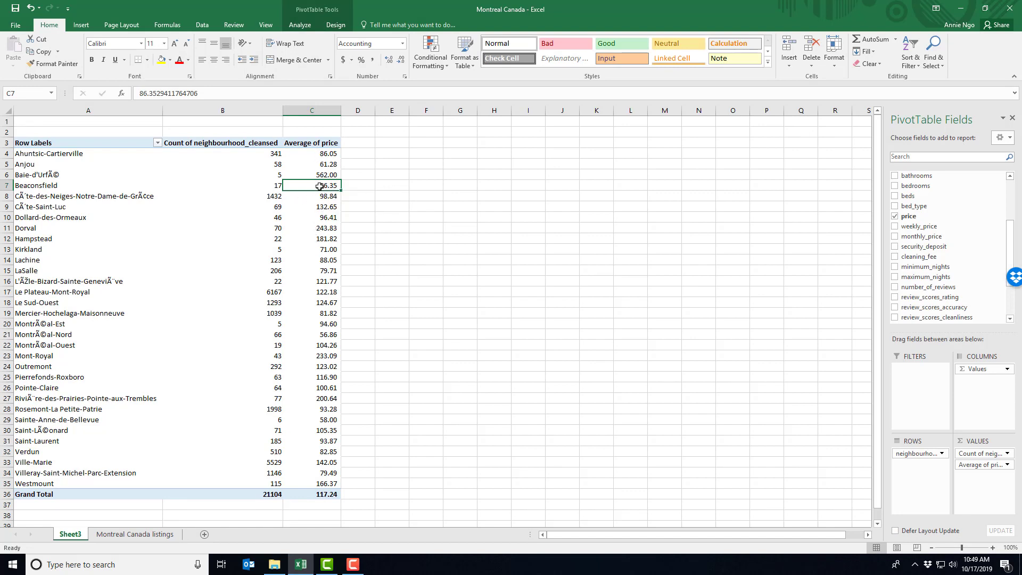
right_click(320, 189)
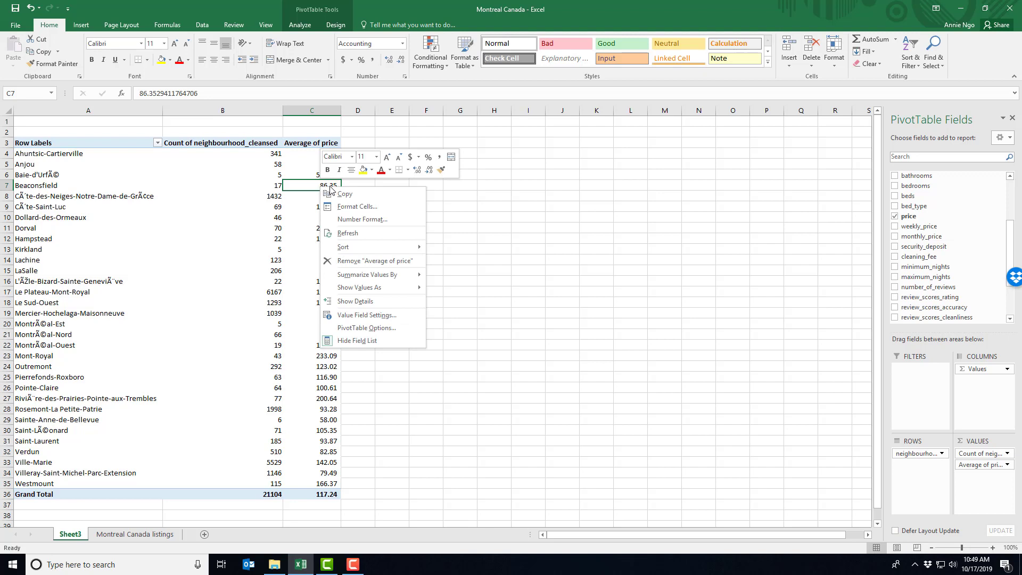
mouse_move(354, 249)
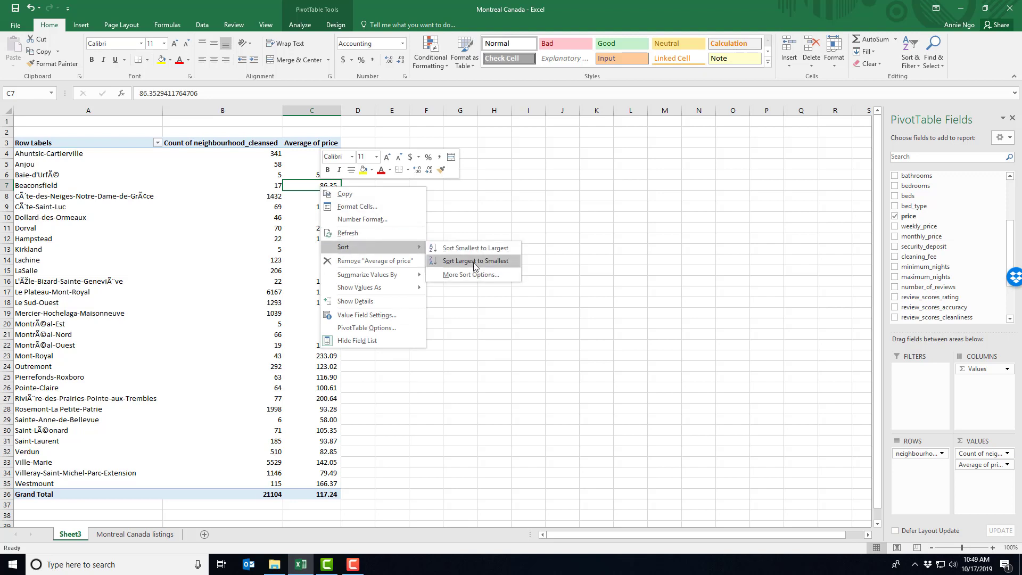
left_click(498, 204)
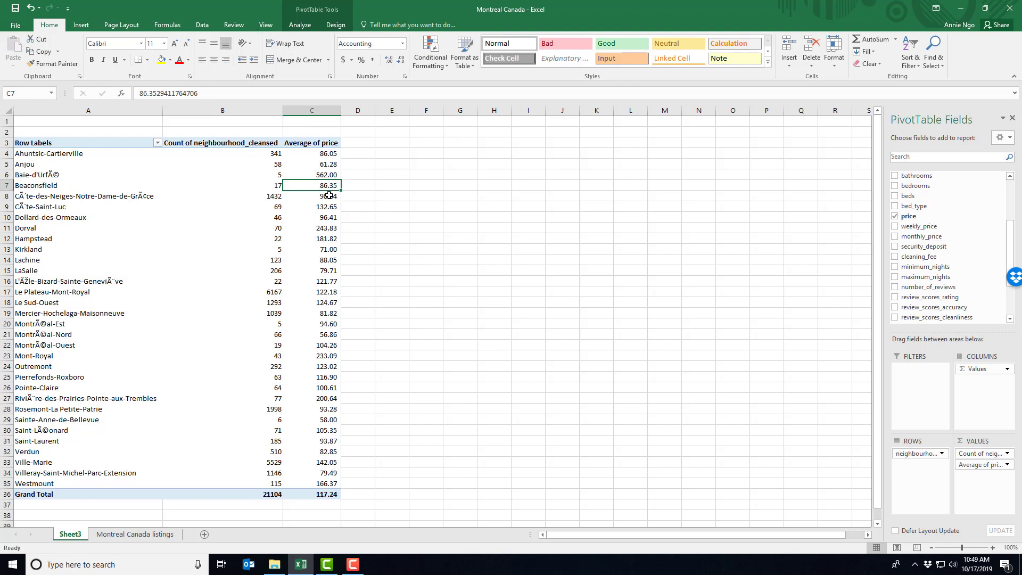
left_click(202, 27)
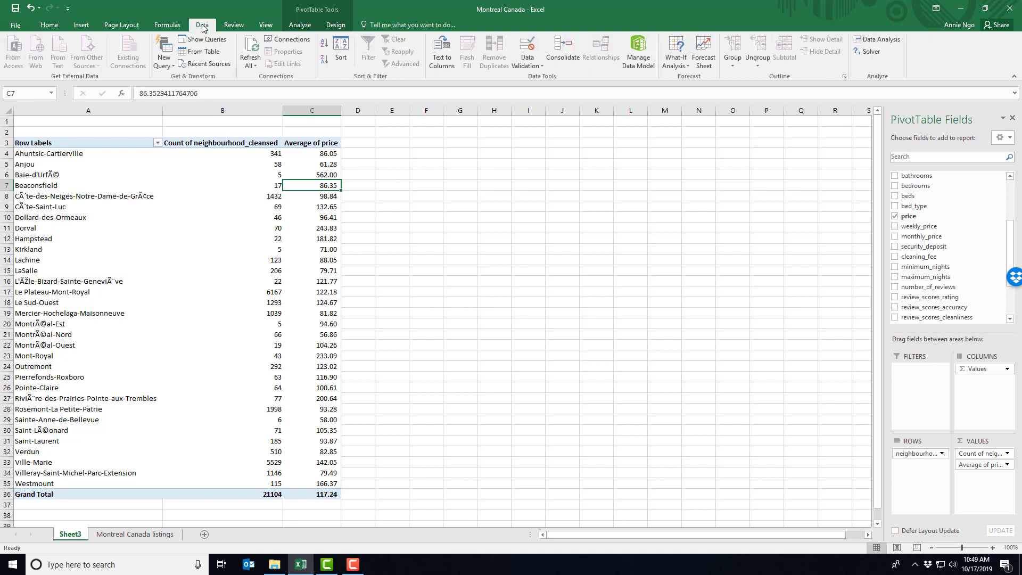
left_click(323, 60)
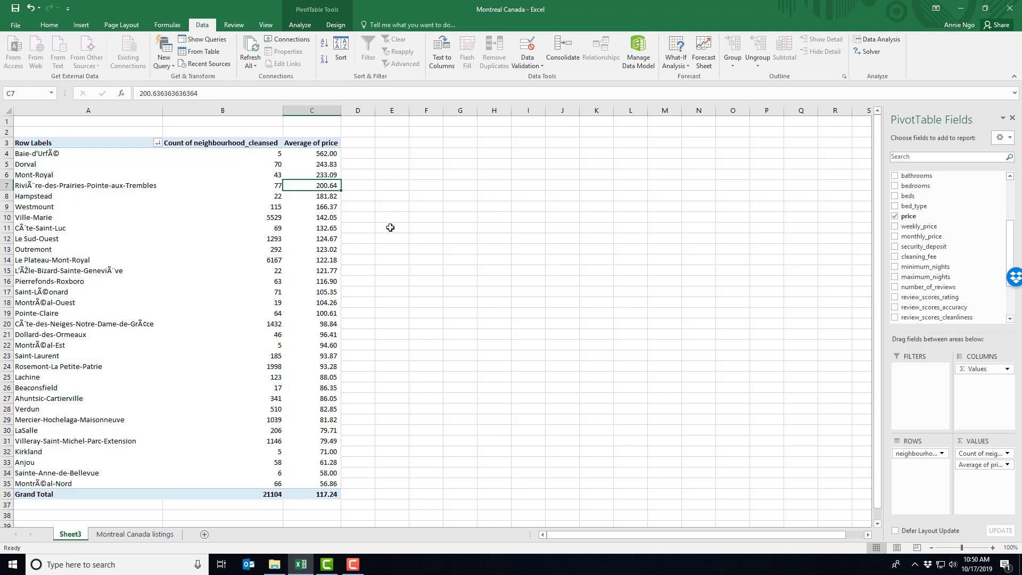
Sort the PivotTable's neighbourhoods by listing count from largest to smallest.
left_click(256, 183)
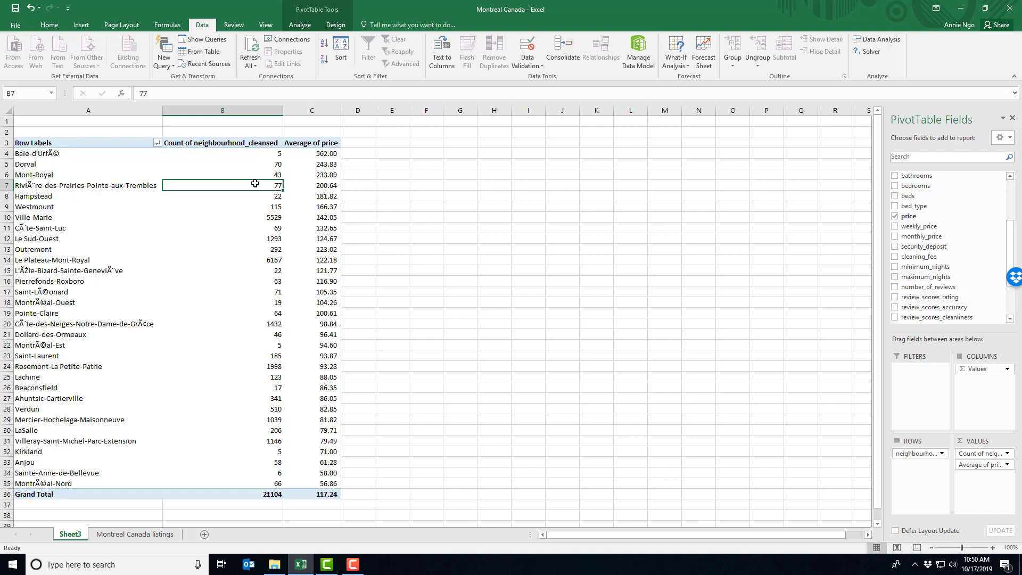
right_click(254, 183)
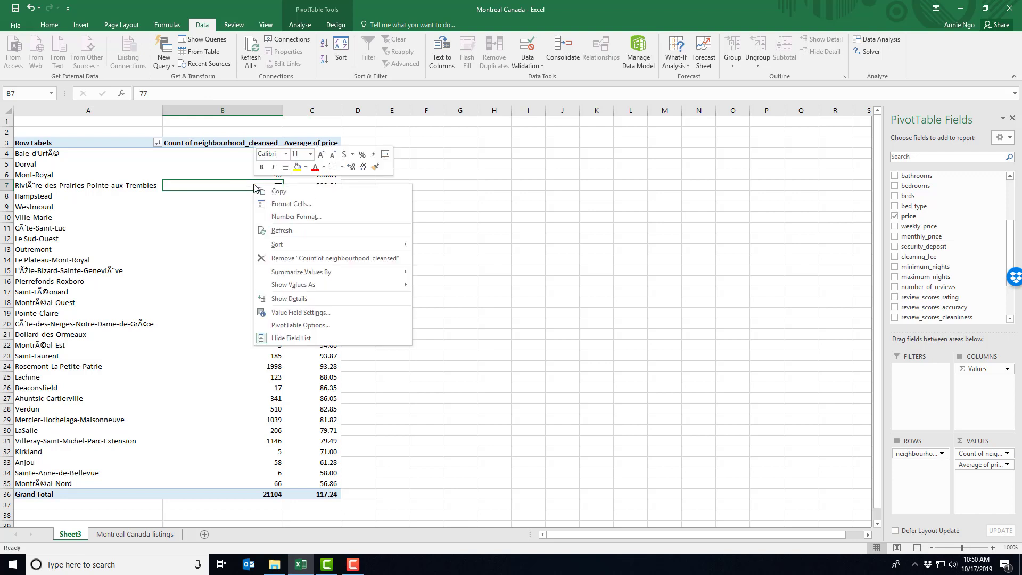
mouse_move(285, 244)
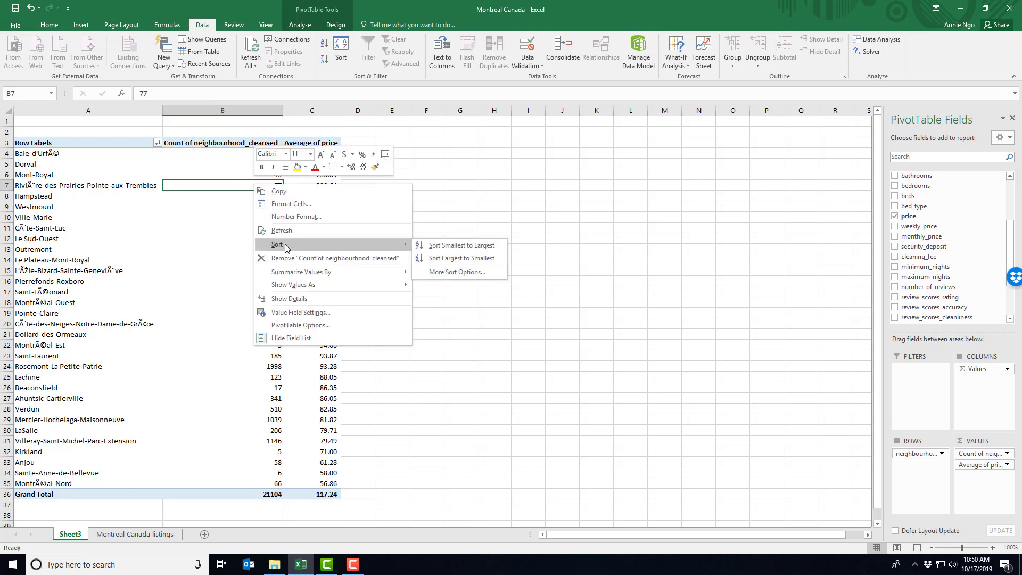
left_click(445, 258)
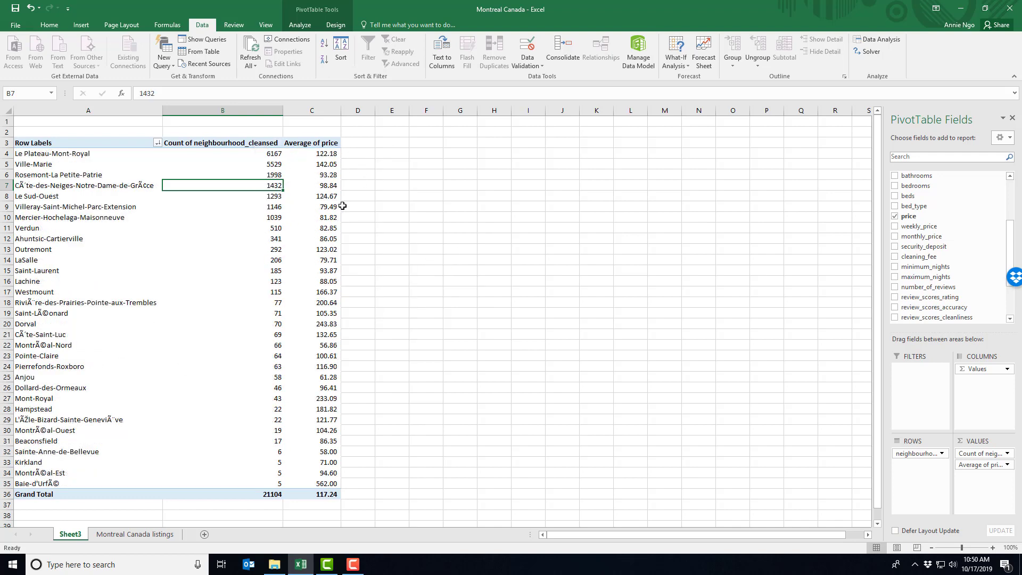
left_click(430, 252)
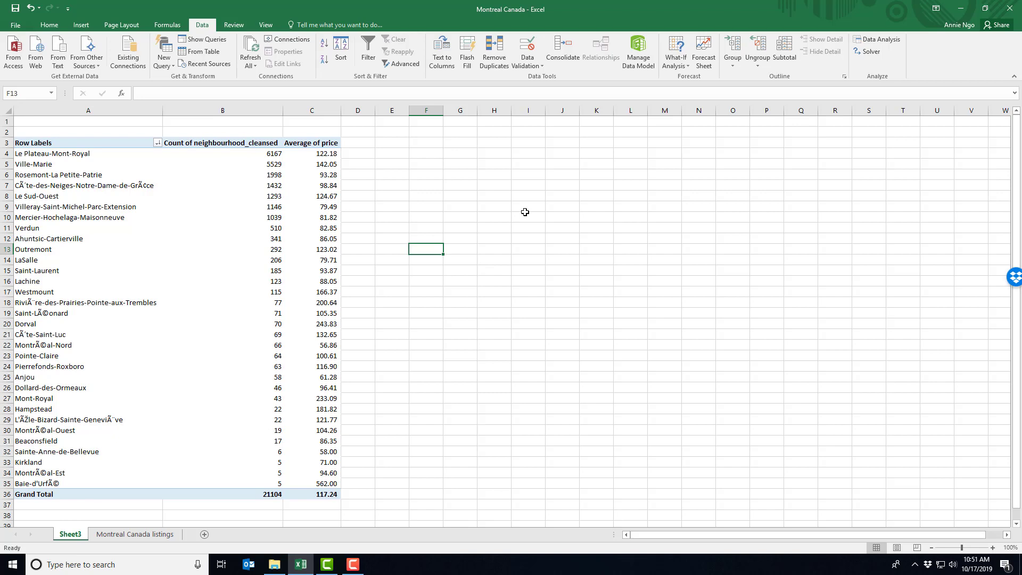
Rename the PivotTable sheet Sheet3 as "Count and Price".
right_click(65, 535)
left_click(93, 436)
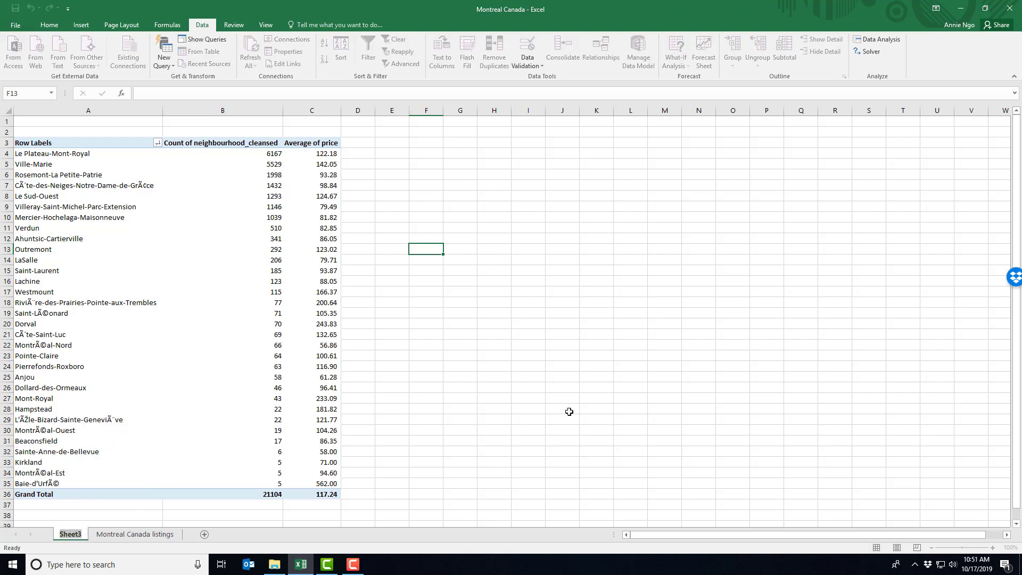
type("Count and P")
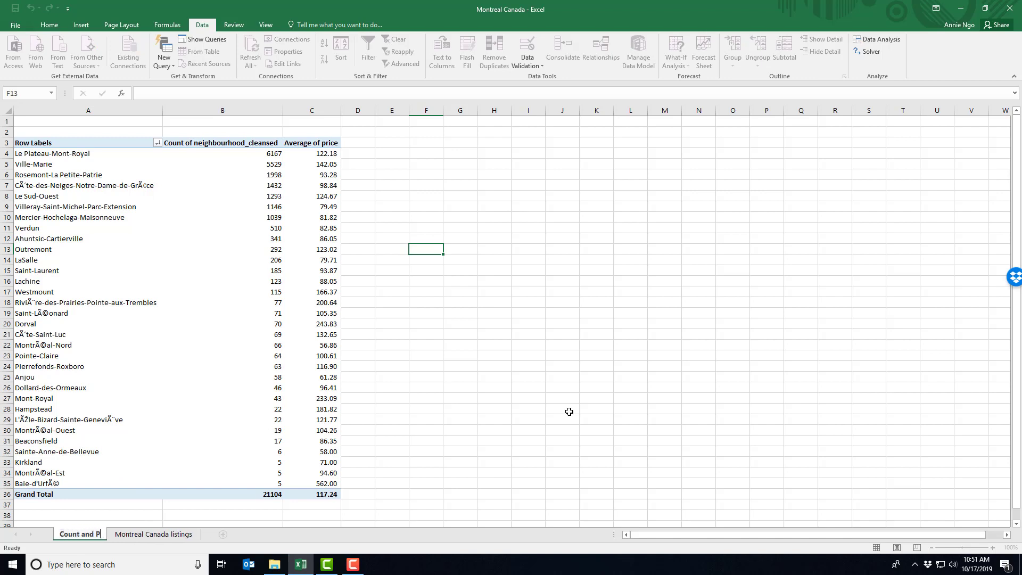
type("rice")
key("Return")
left_click(569, 412)
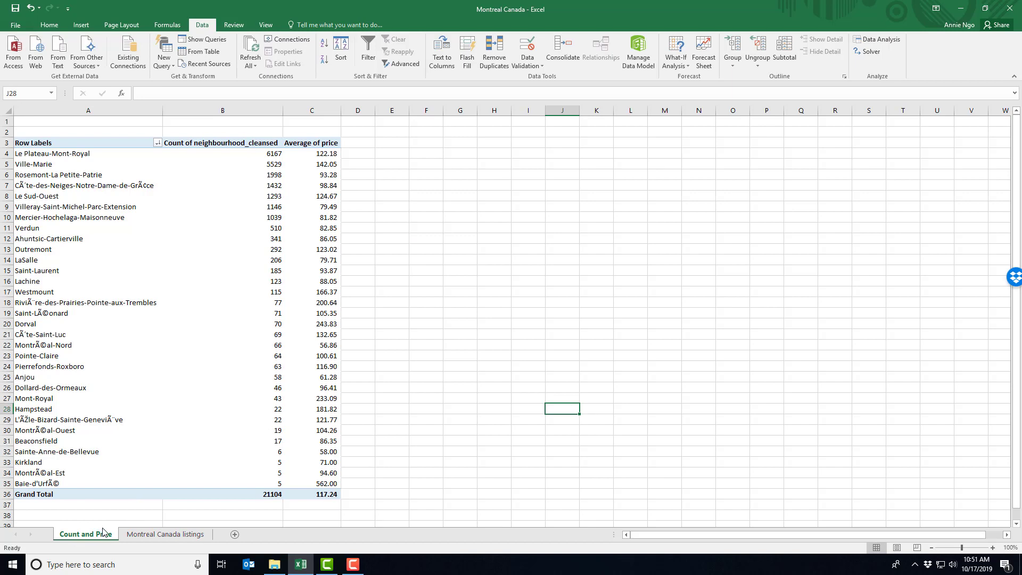
left_click(445, 460)
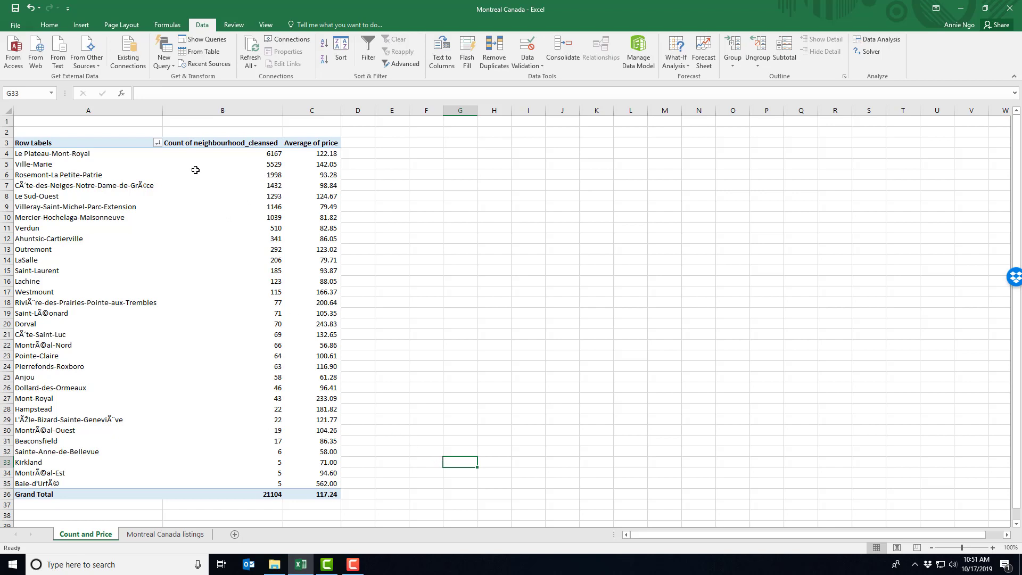
Highlight the Ville-Marie row of the PivotTable with a yellow fill, from its label through its average price.
left_click_drag(98, 166, 320, 164)
left_click(49, 25)
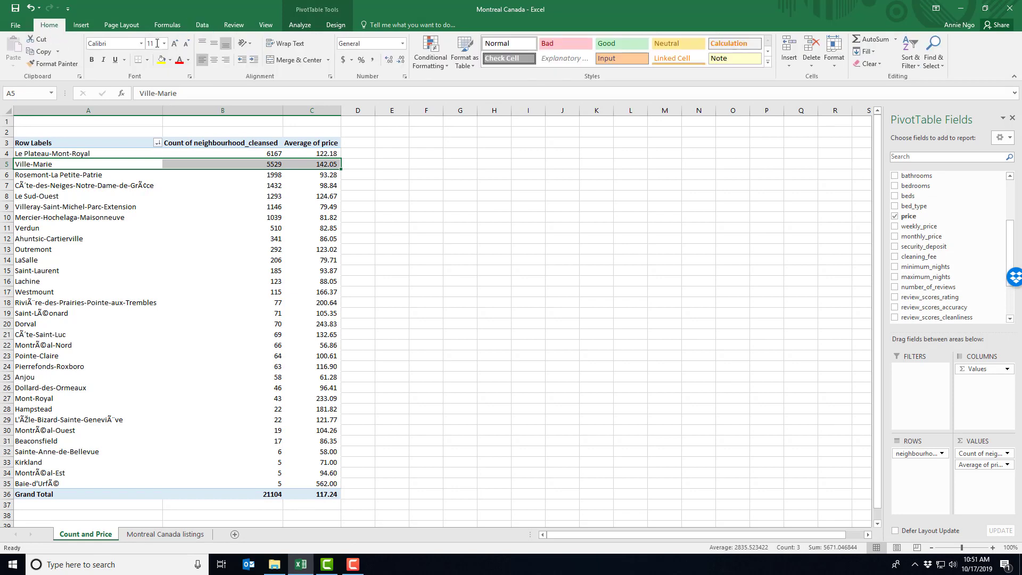
left_click(162, 61)
left_click(504, 246)
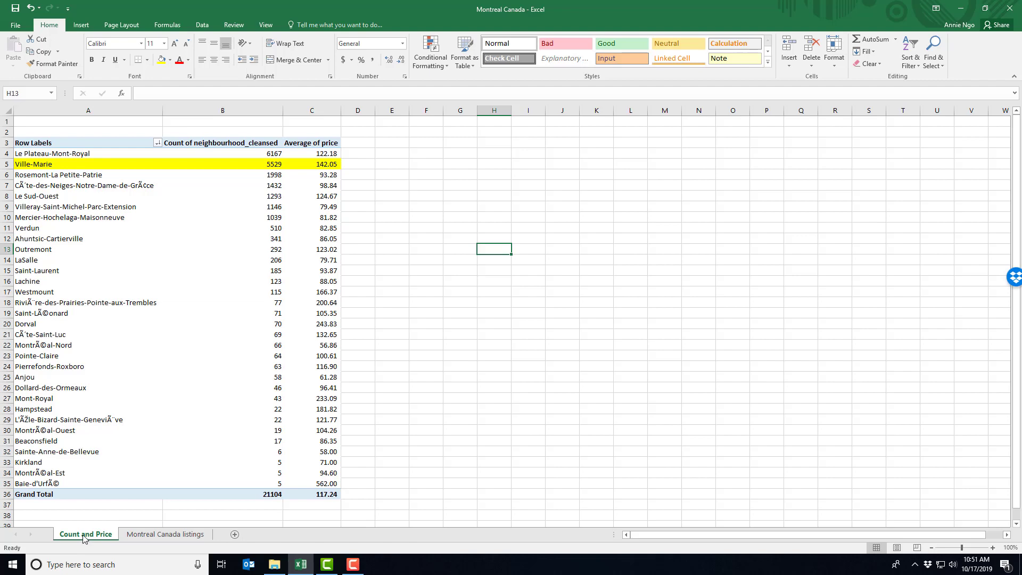
Create a copy of the Count and Price sheet in the same workbook, placed before the original.
left_click(157, 539)
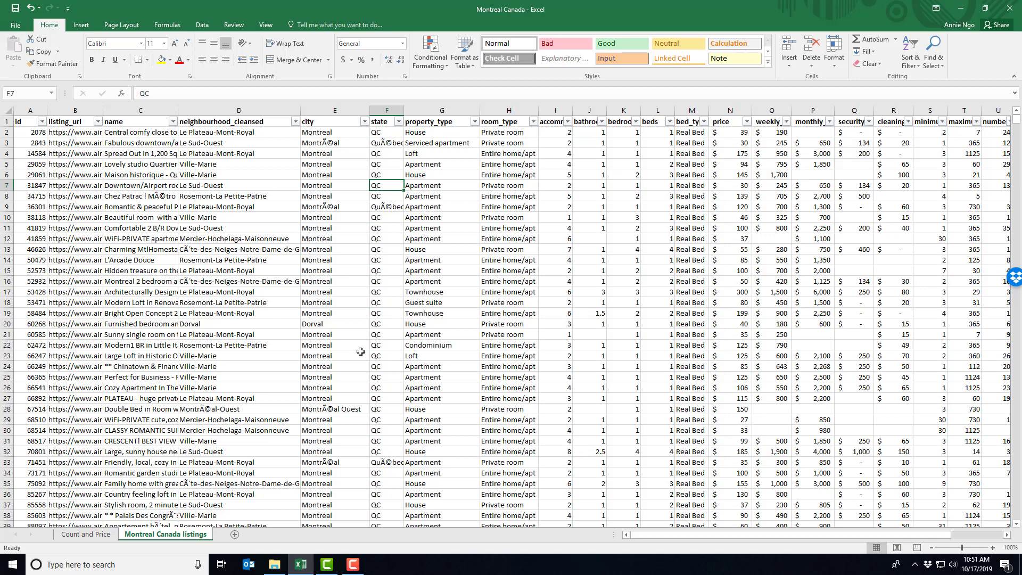
left_click(85, 535)
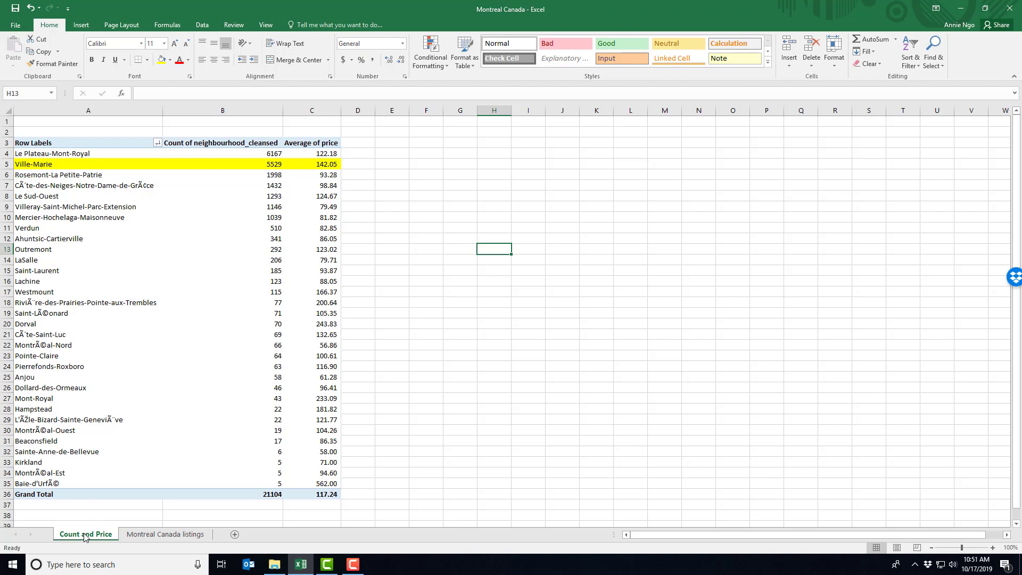
right_click(84, 536)
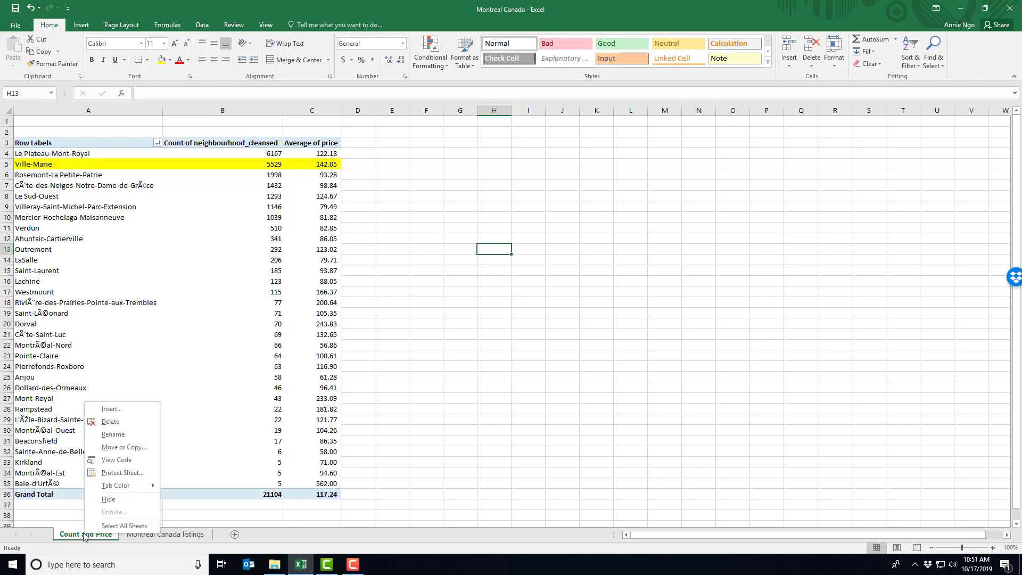
left_click(137, 449)
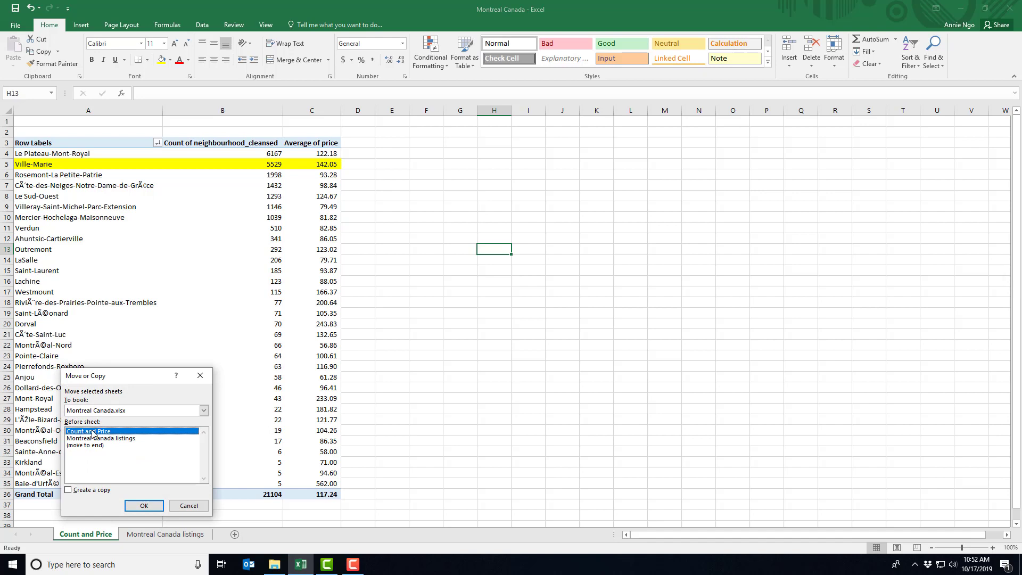
left_click(88, 493)
left_click(135, 508)
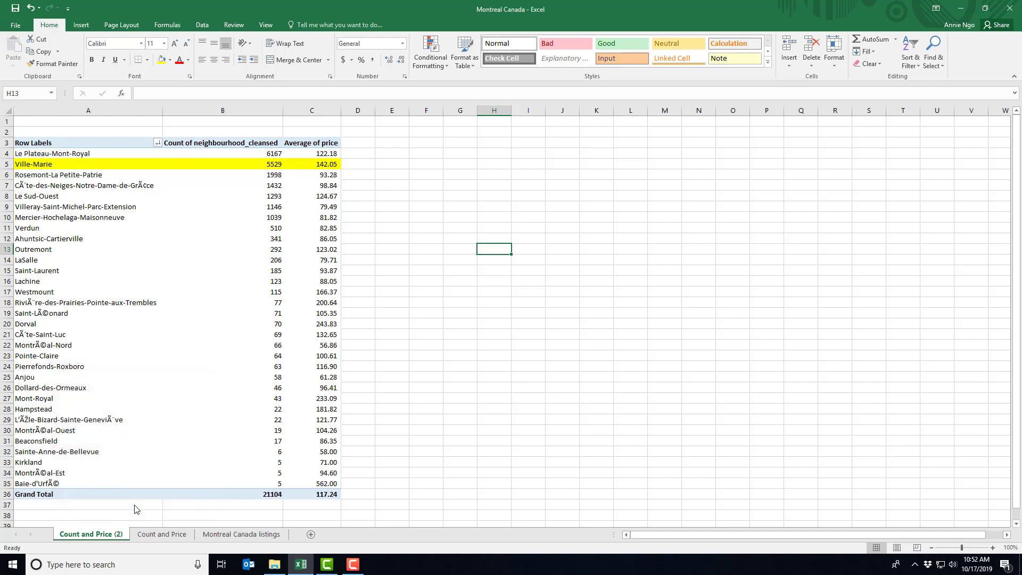
Rename the copied sheet as "Property Types".
right_click(93, 540)
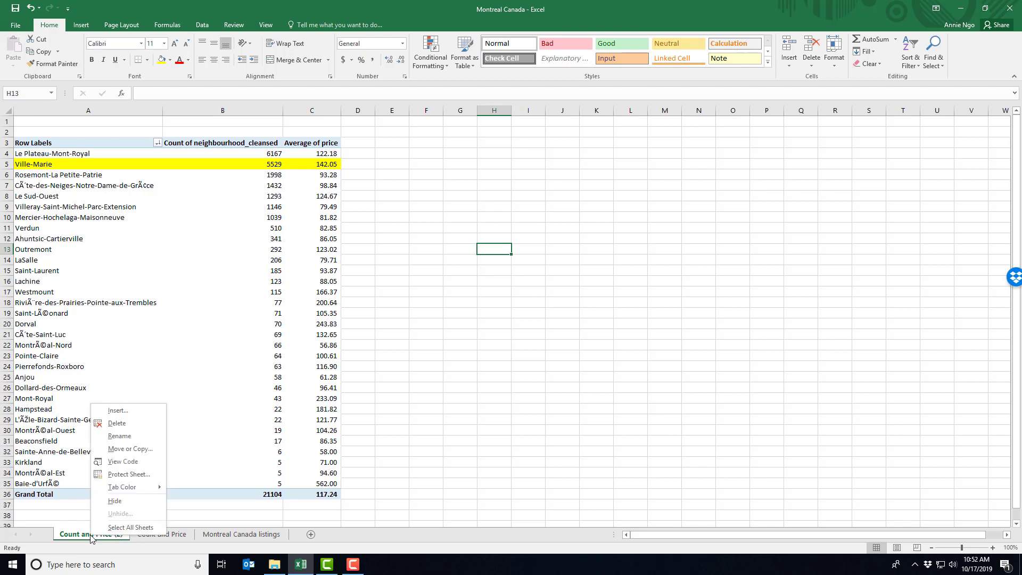
left_click(148, 438)
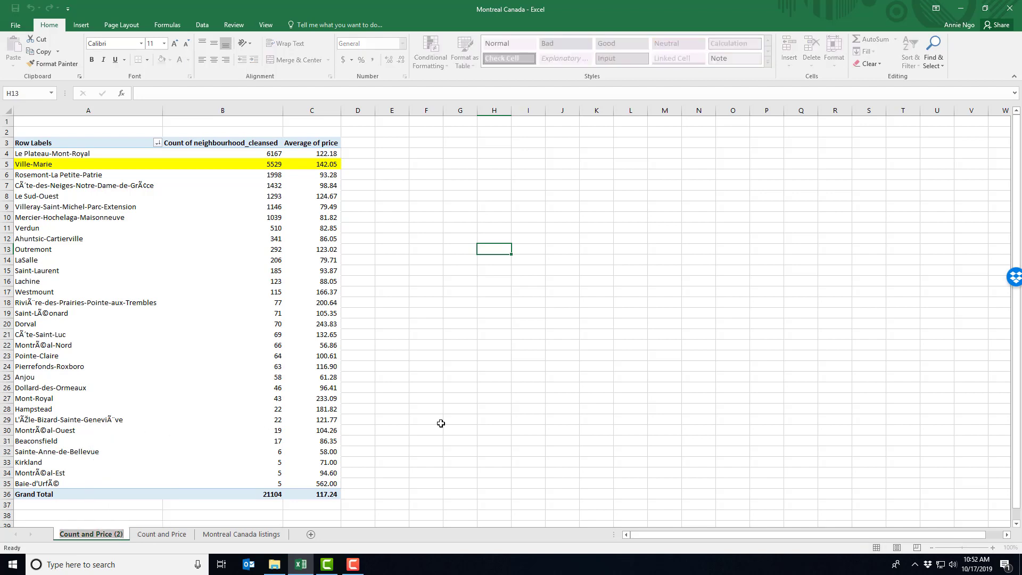
type("Proper")
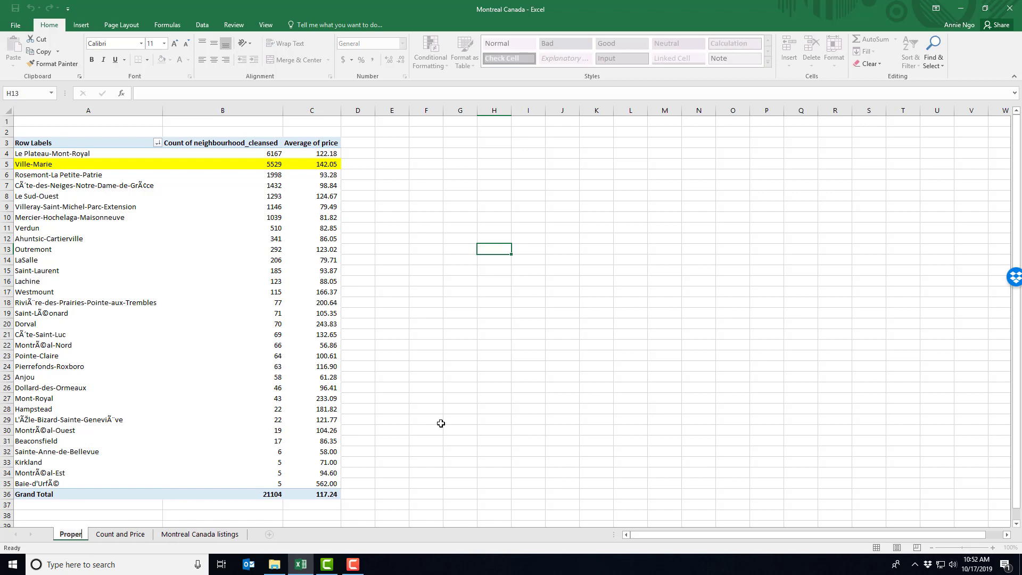
type("ty Types")
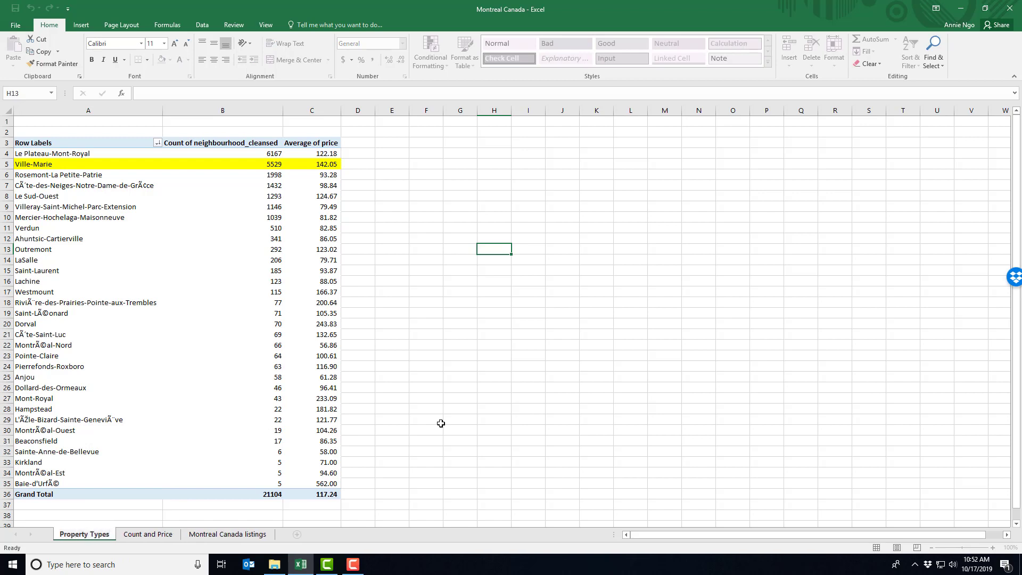
Remove the neighbourhood count and average price from the PivotTable values on the Property Types sheet.
left_click(87, 175)
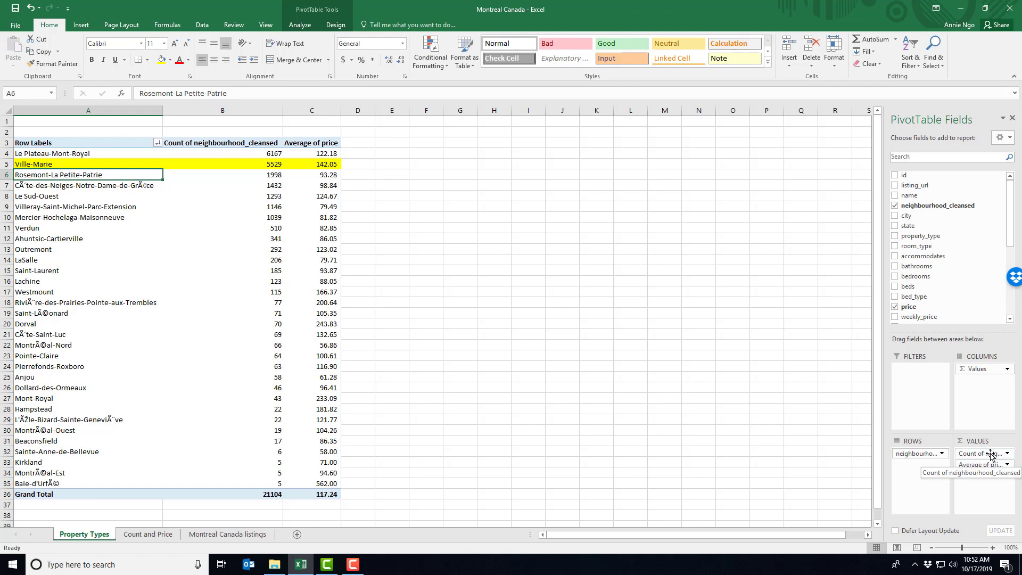
left_click_drag(989, 454, 946, 267)
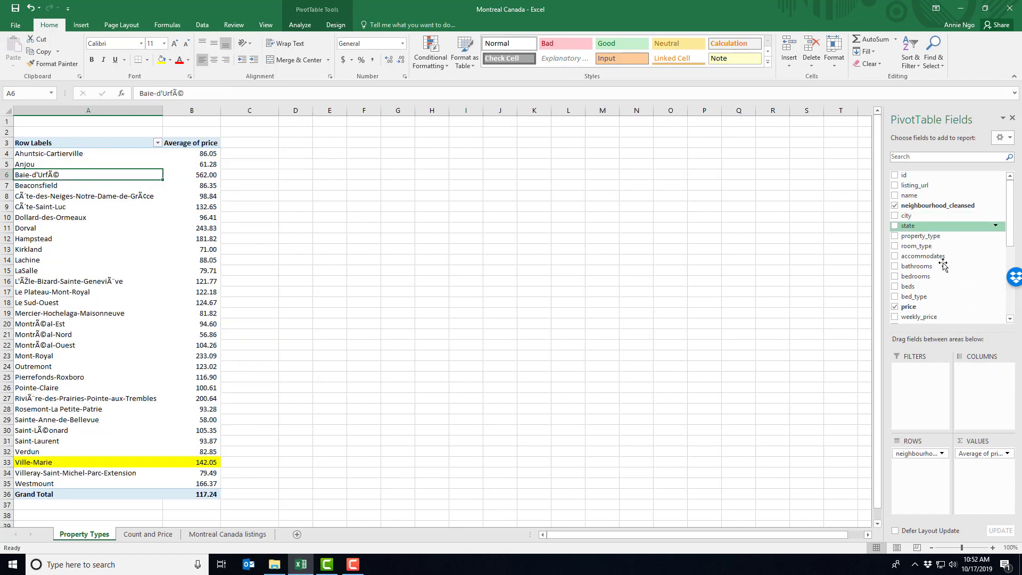
left_click_drag(984, 453, 959, 286)
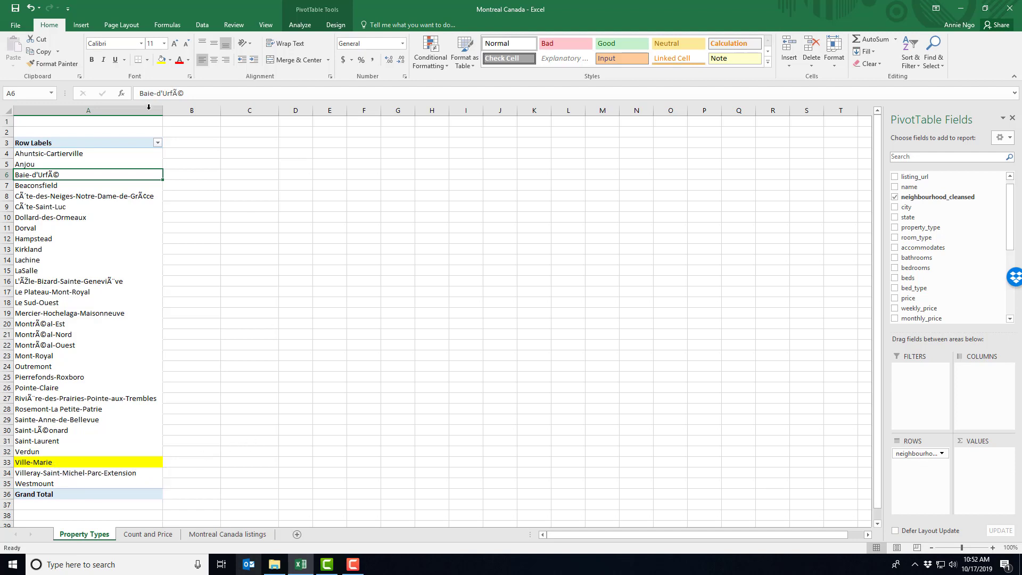
Filter the PivotTable's row labels to show only the Ville-Marie neighbourhood, searching the filter list for "ville".
left_click(158, 144)
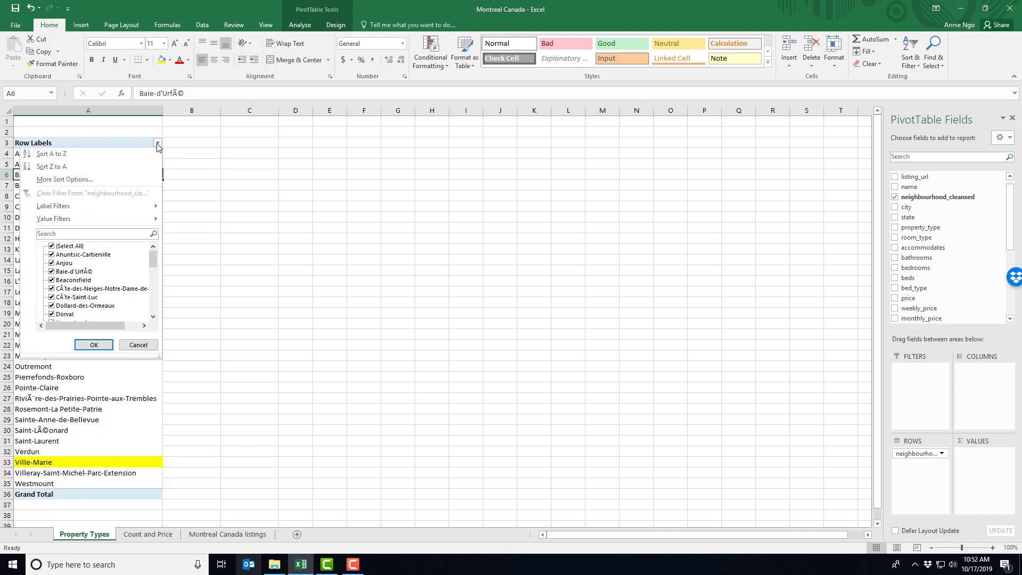
left_click(51, 247)
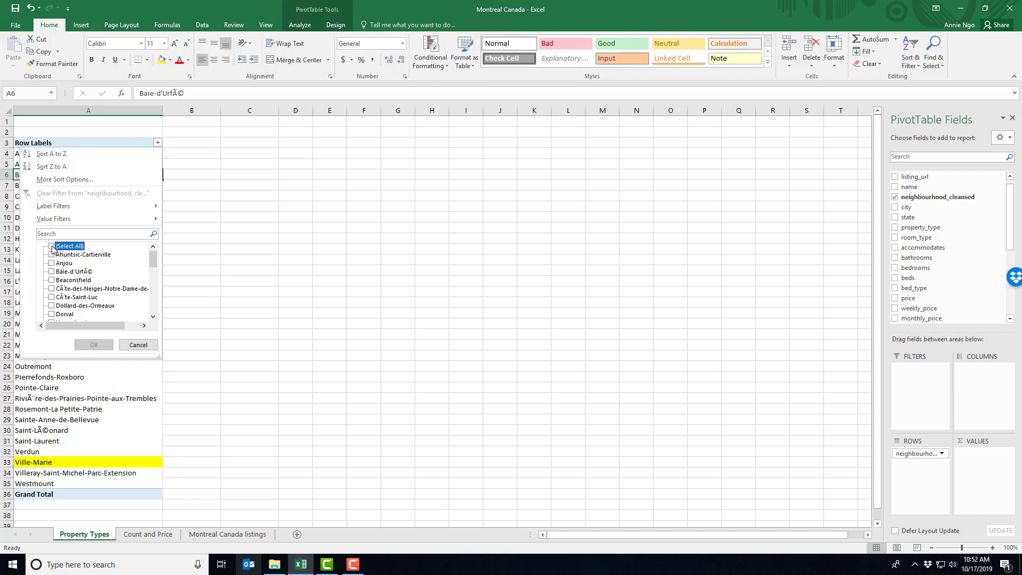
left_click(74, 234)
mouse_move(153, 262)
left_mouse_down()
mouse_move(154, 280)
mouse_move(153, 255)
left_mouse_up()
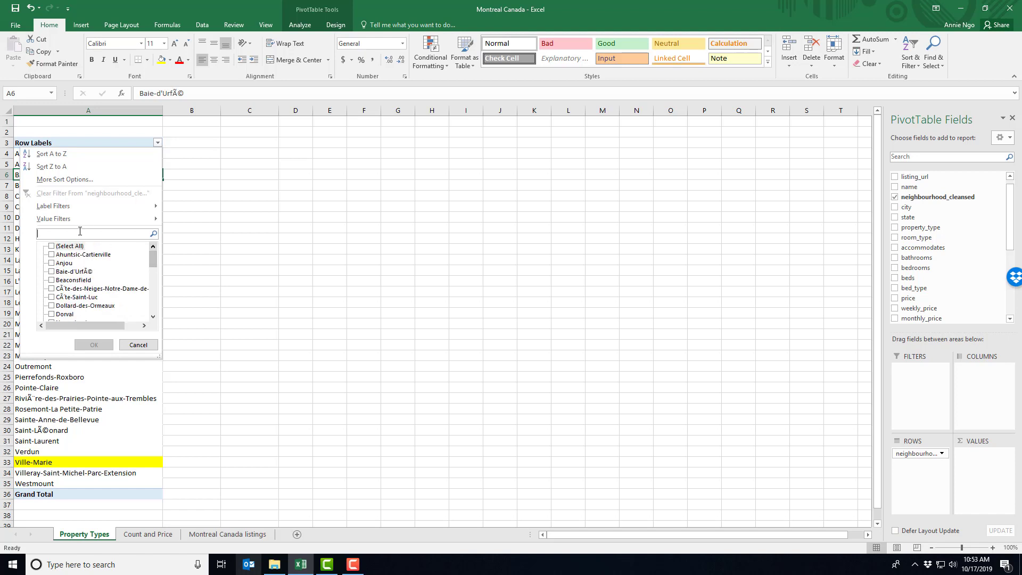
type("ville")
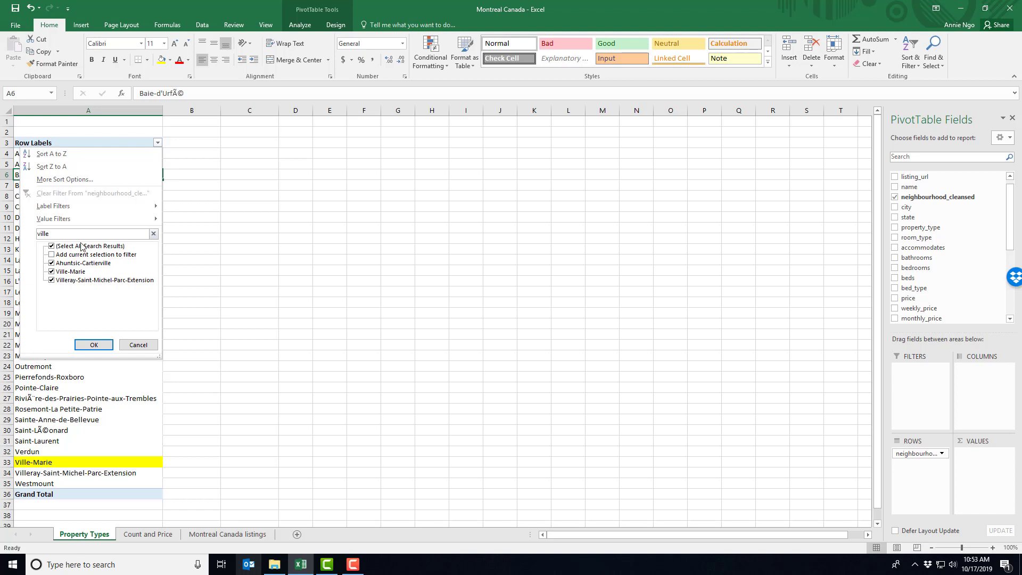
left_click(52, 263)
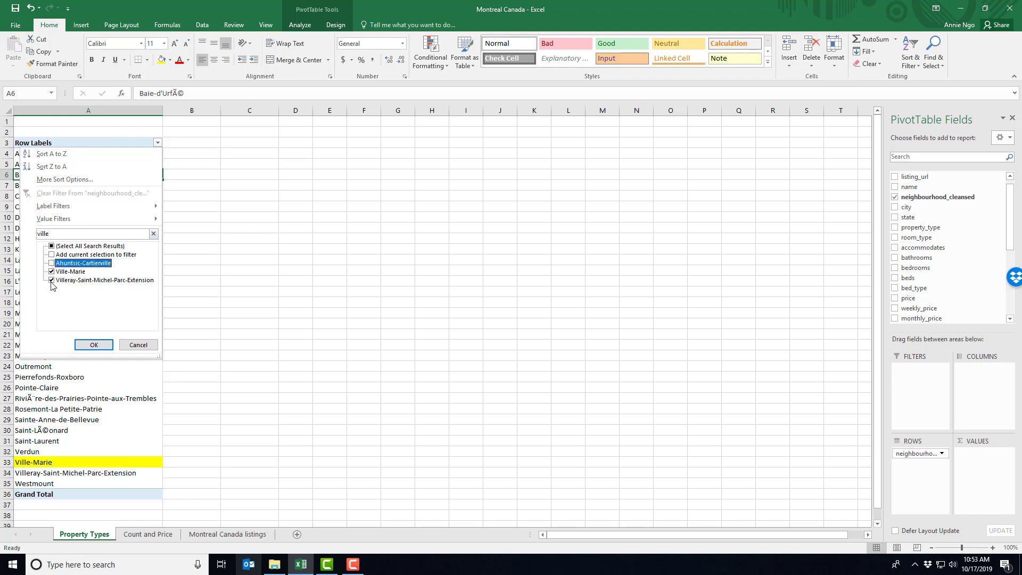
left_click(52, 280)
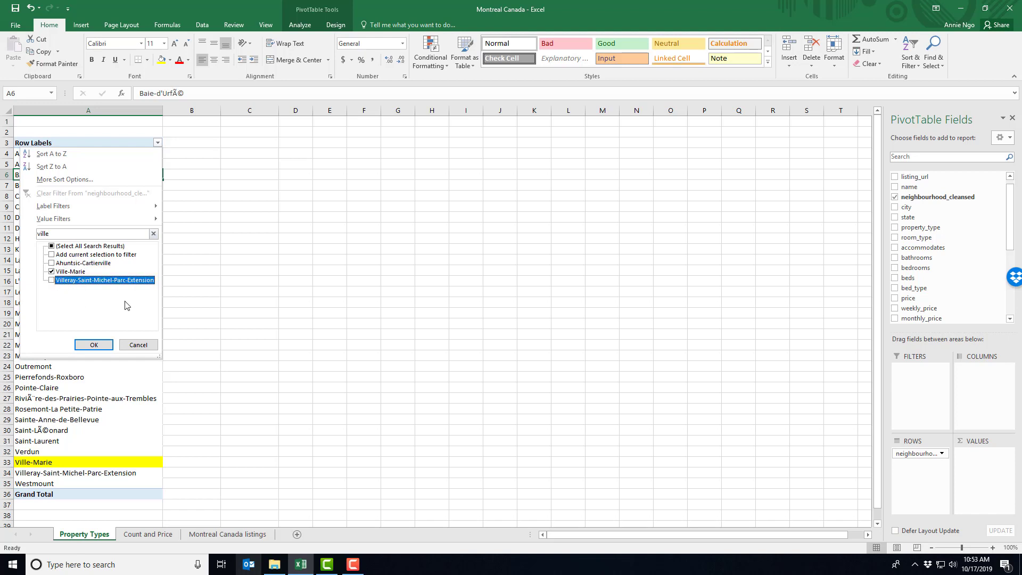
left_click(100, 346)
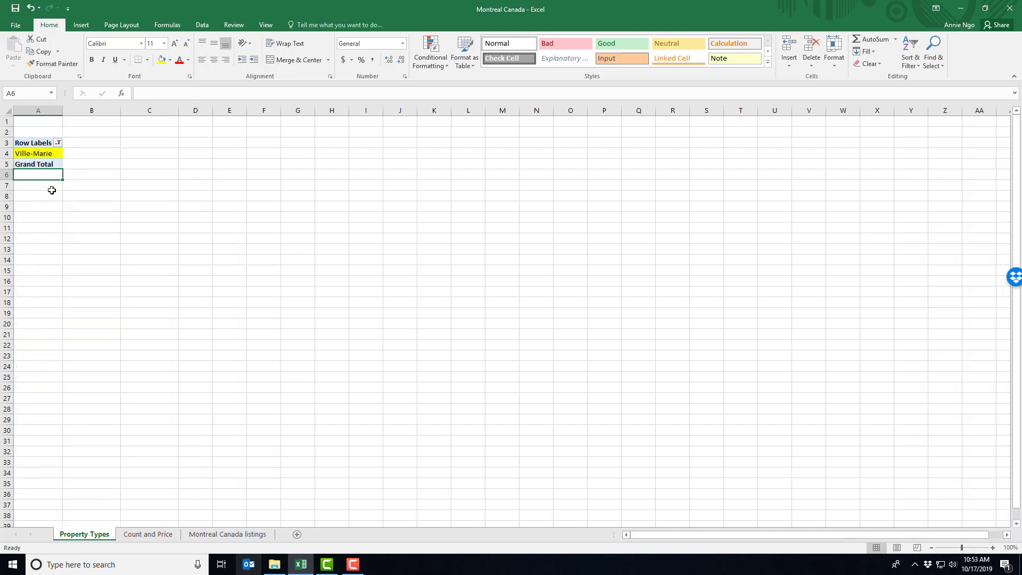
Add property_type to the PivotTable rows beneath the neighbourhood and also to the values as a count.
left_click(47, 154)
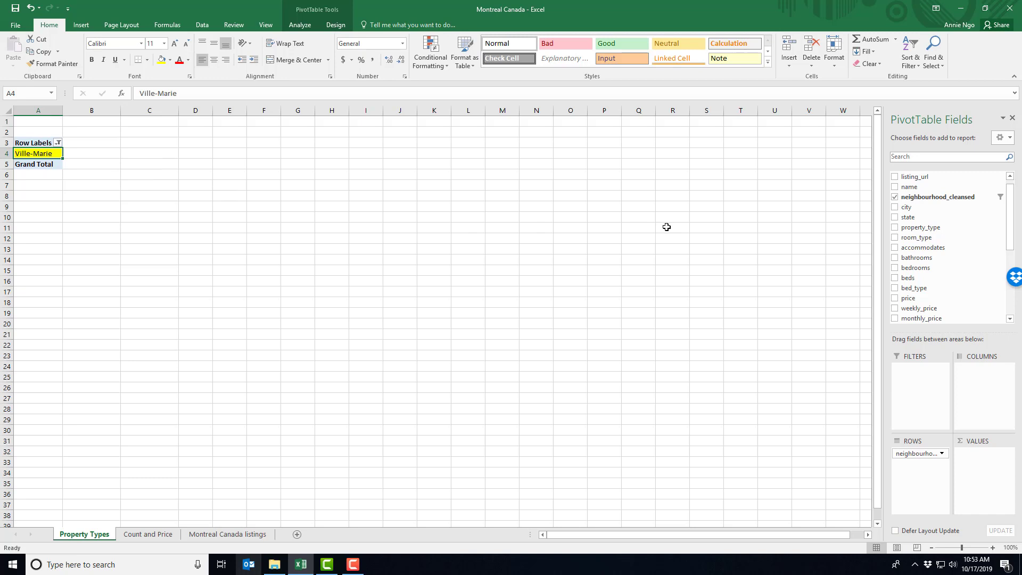
scroll(926, 221, "down", 1)
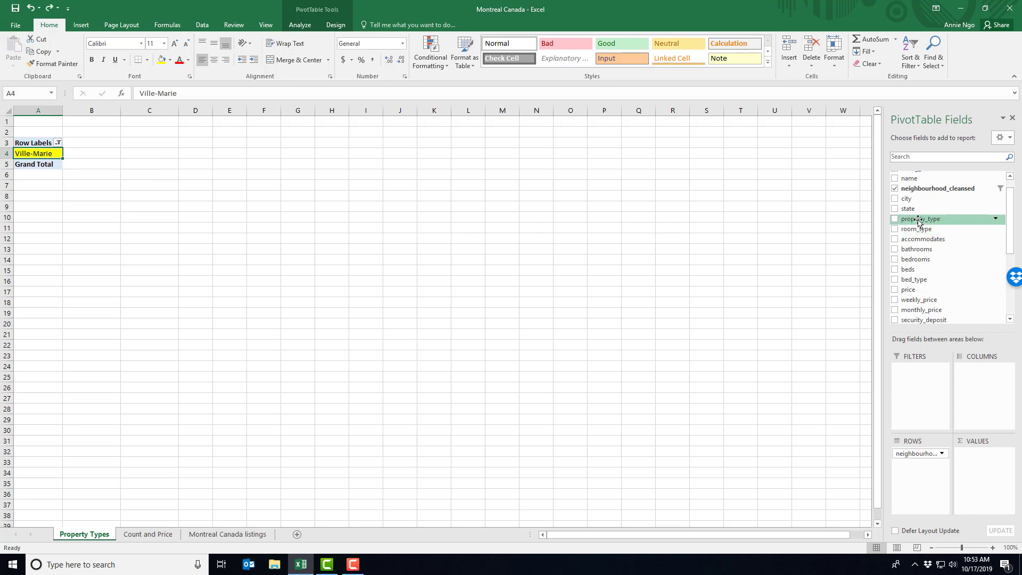
left_click_drag(921, 223, 924, 475)
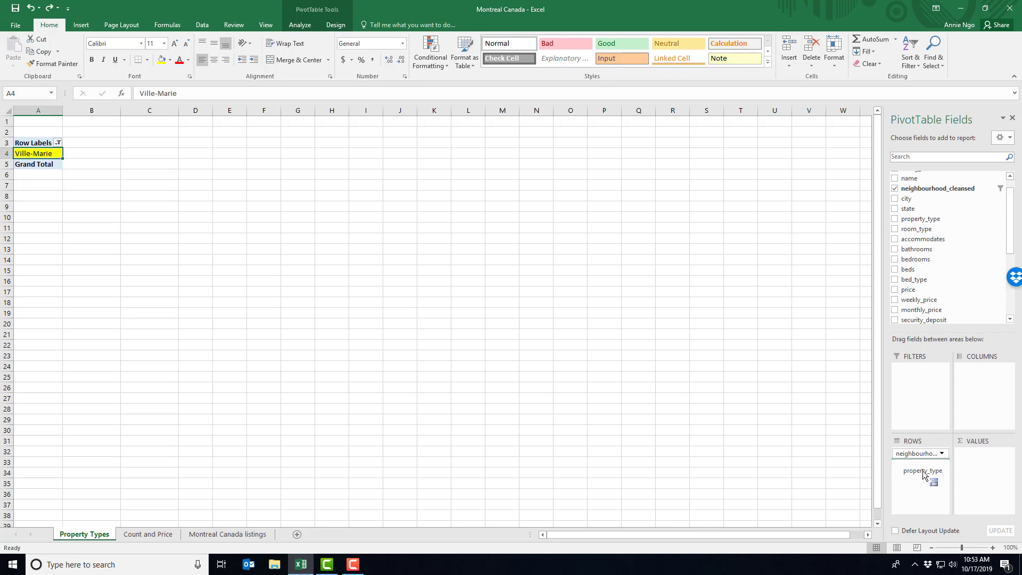
left_click_drag(924, 475, 923, 476)
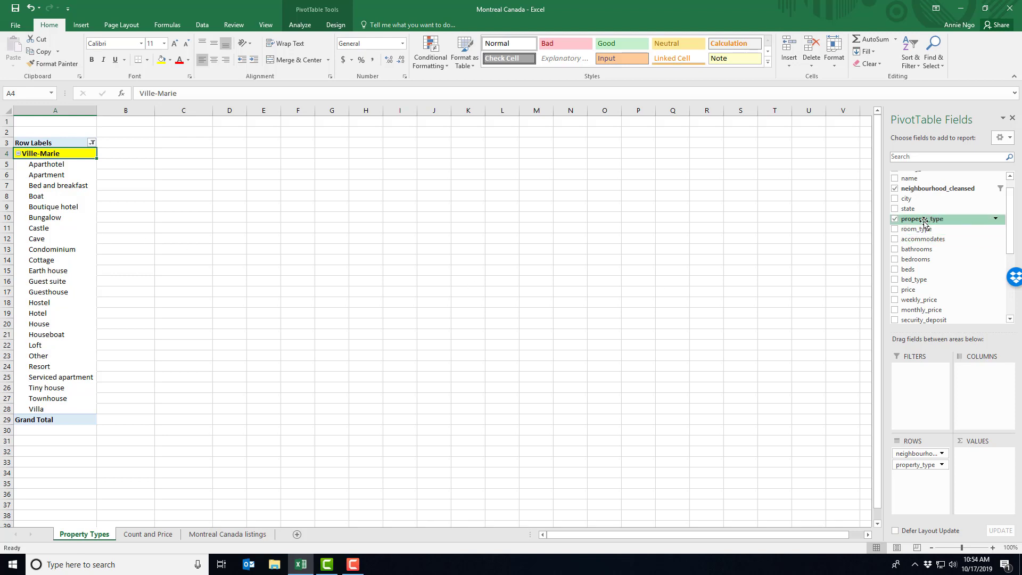
left_click_drag(924, 224, 985, 467)
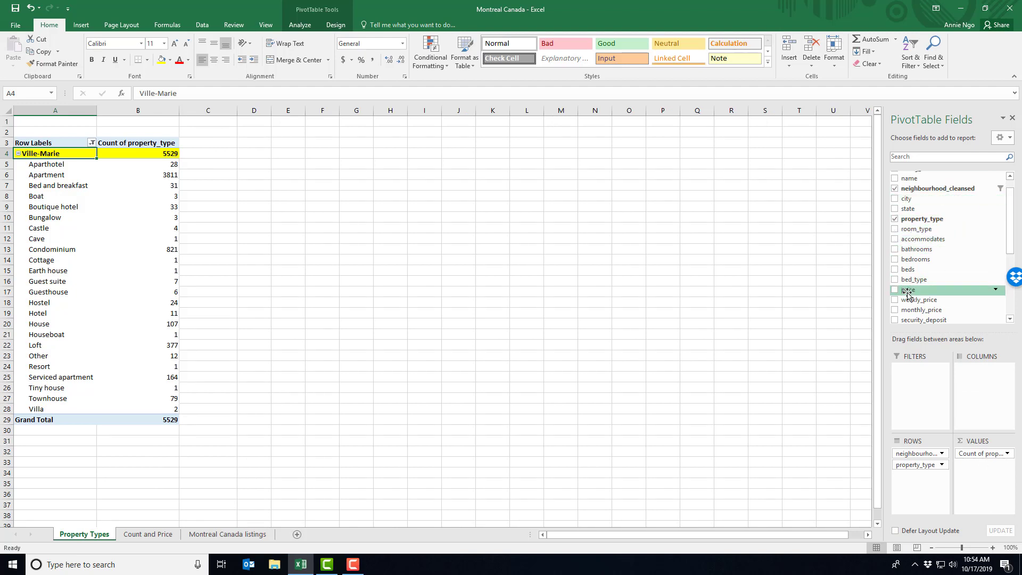
Add price to the PivotTable values below the property type count and summarize it by Average.
left_click_drag(910, 292, 974, 488)
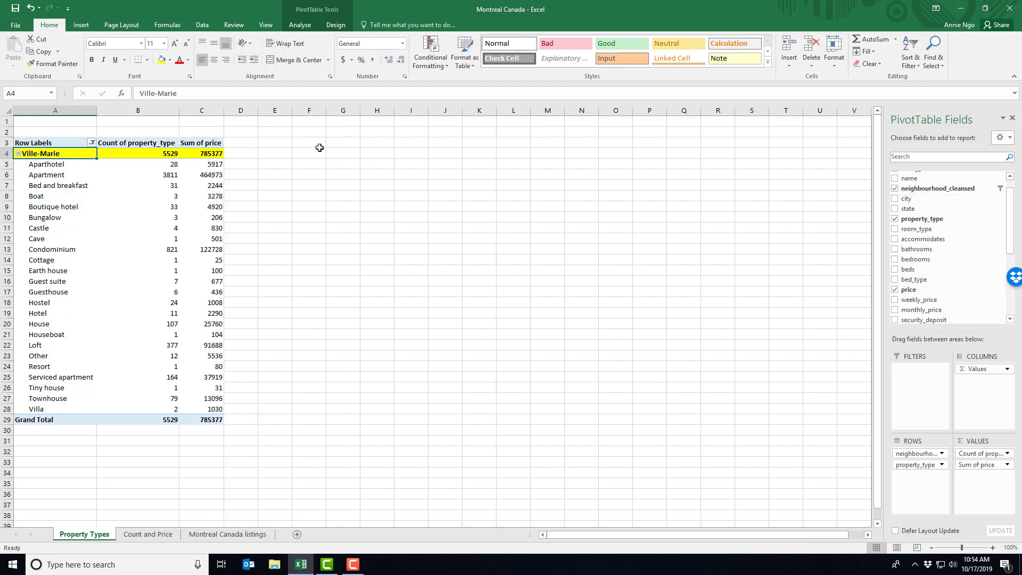
double_click(208, 143)
left_click(425, 239)
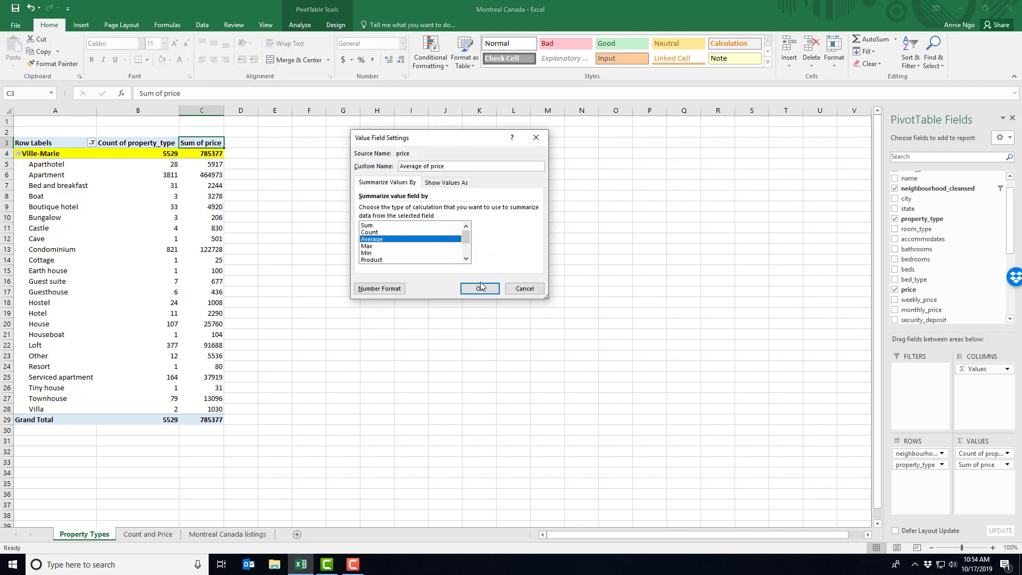
left_click(479, 288)
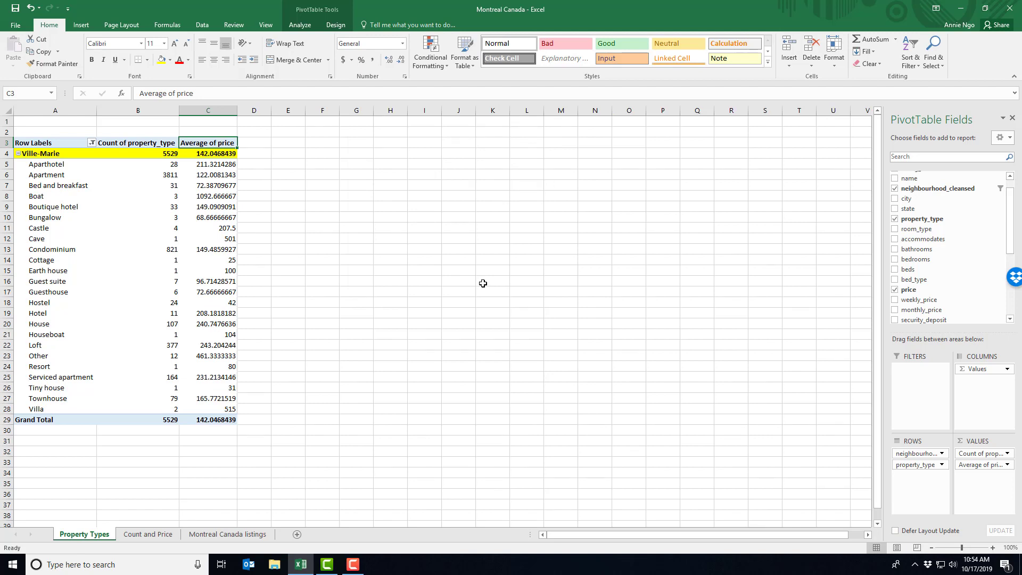
Apply the dollar Accounting number format to all average price figures, including the grand total.
left_click_drag(221, 154, 222, 421)
left_click(344, 60)
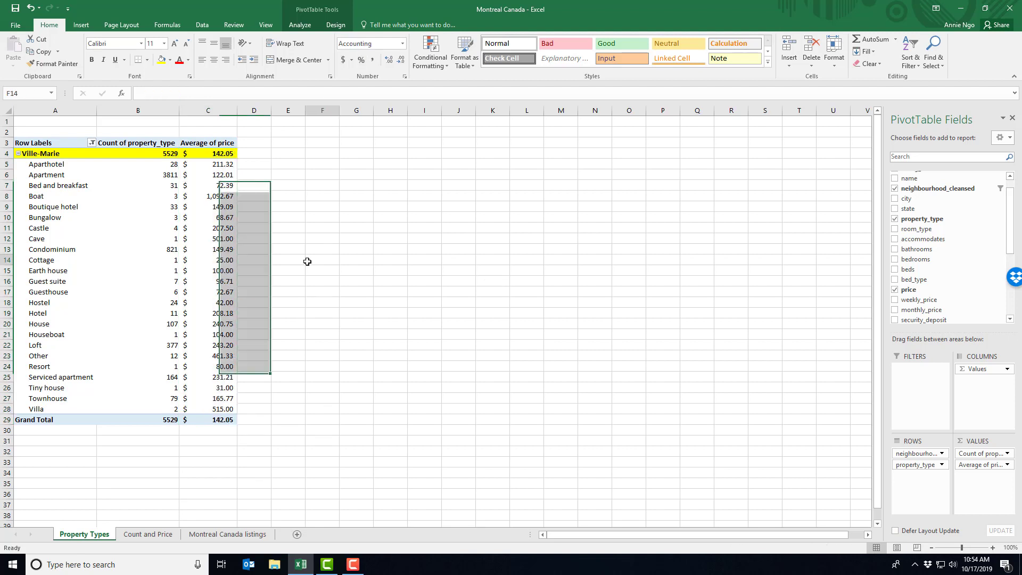
left_click(306, 261)
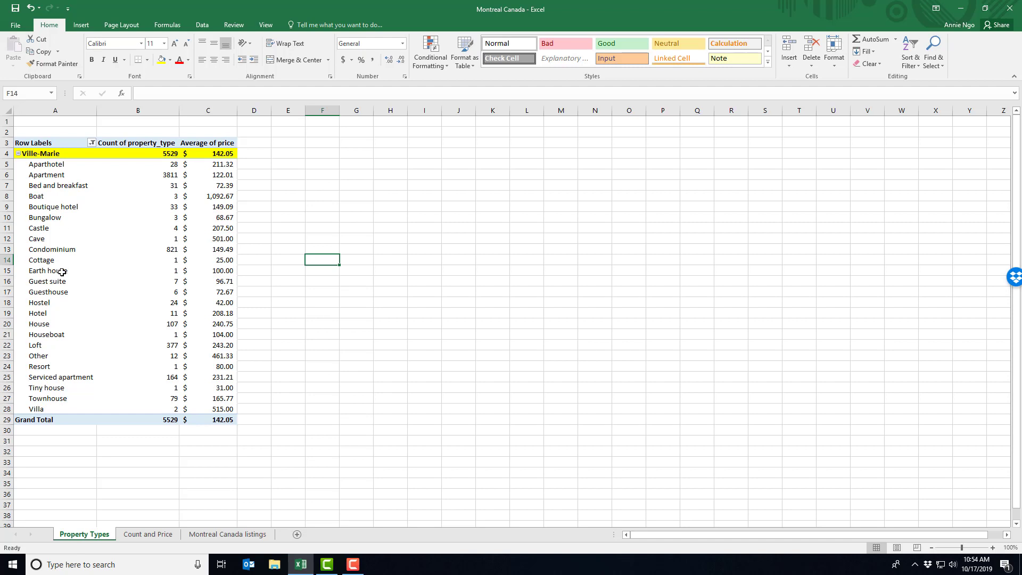
Filter the PivotTable's property_type row labels to show only Apartment, House and Townhouse.
left_click(92, 142)
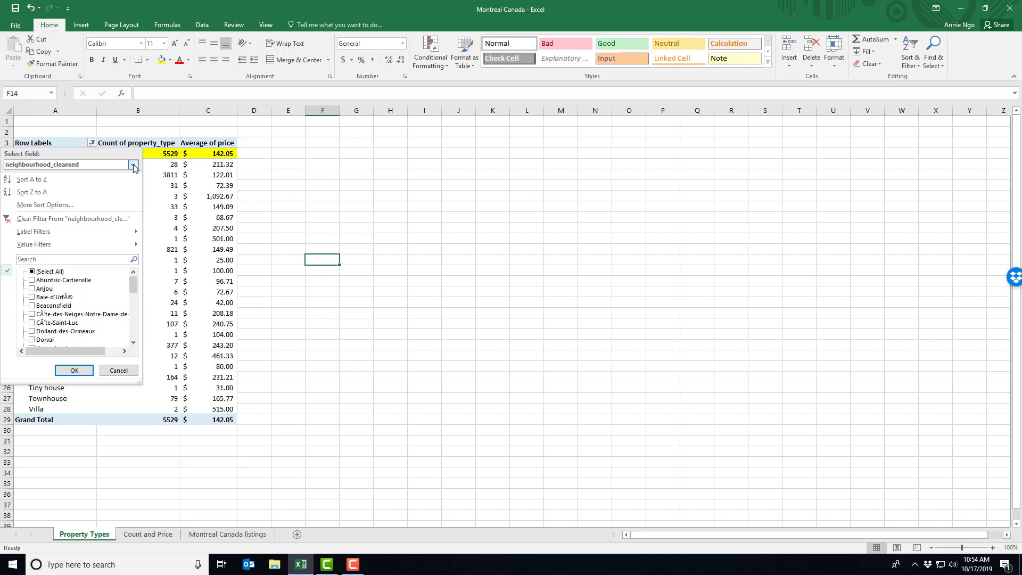
left_click(133, 165)
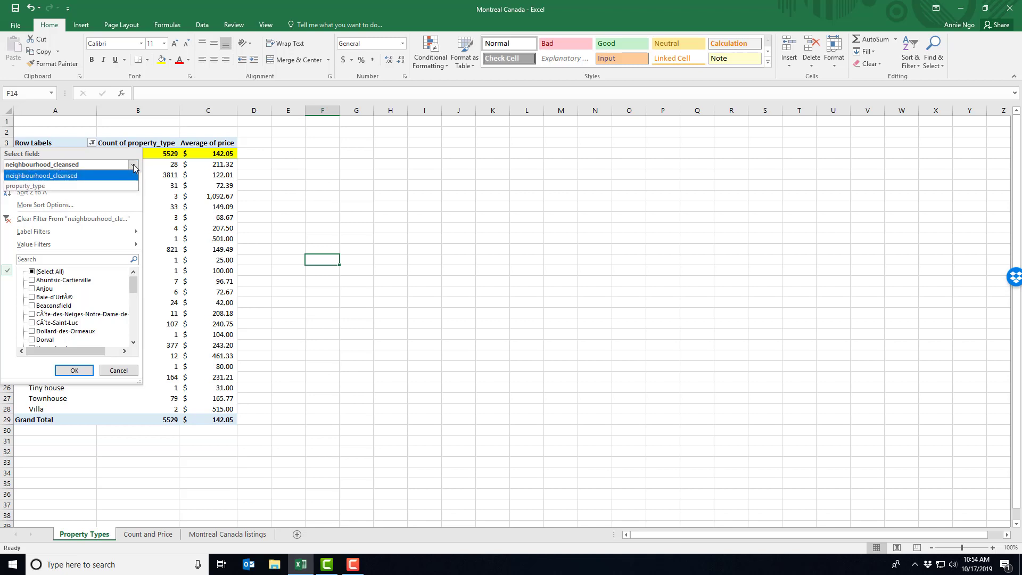
left_click(87, 187)
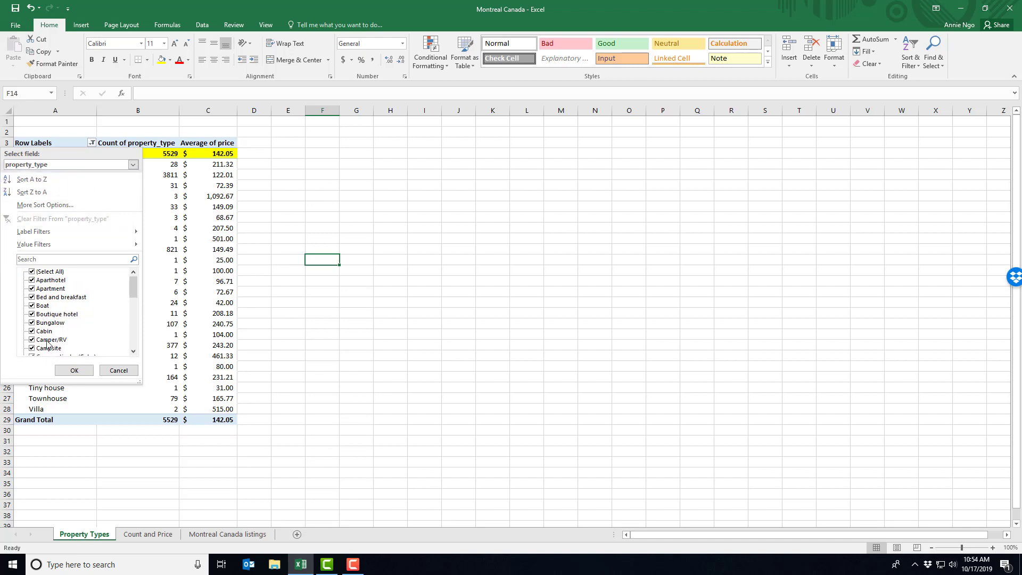
left_click(31, 272)
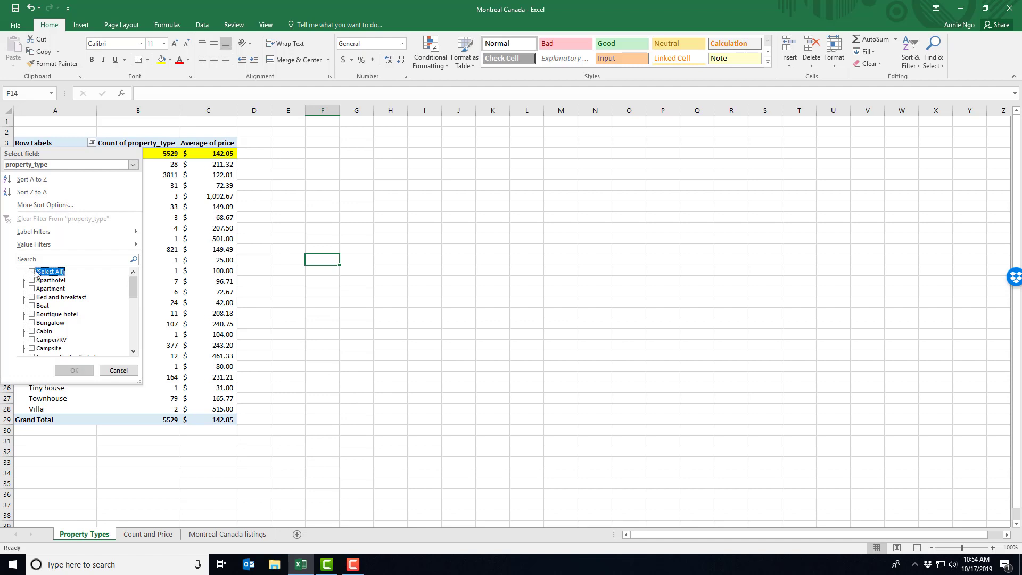
left_click(32, 289)
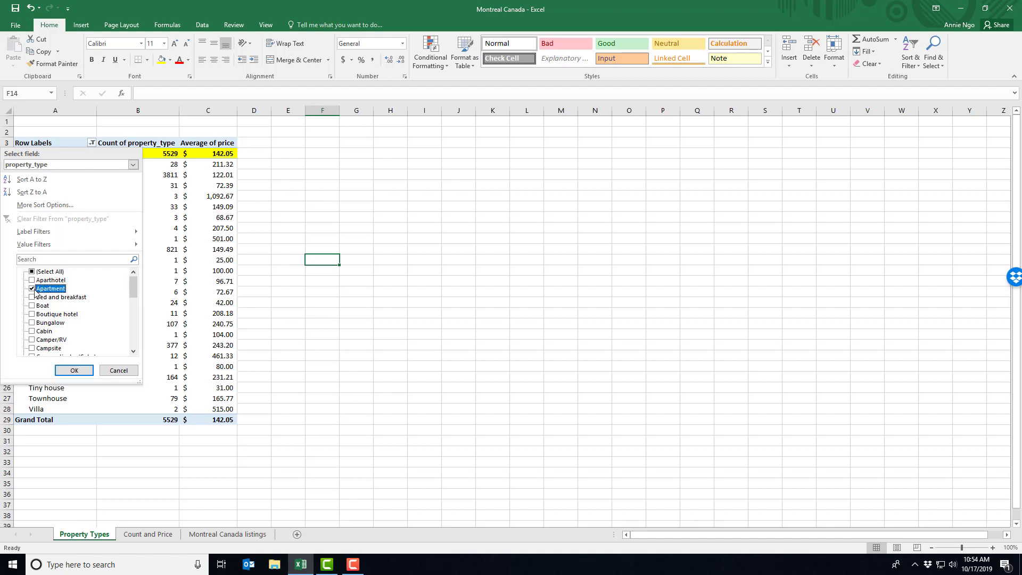
scroll(54, 301, "down", 1)
scroll(58, 307, "down", 2)
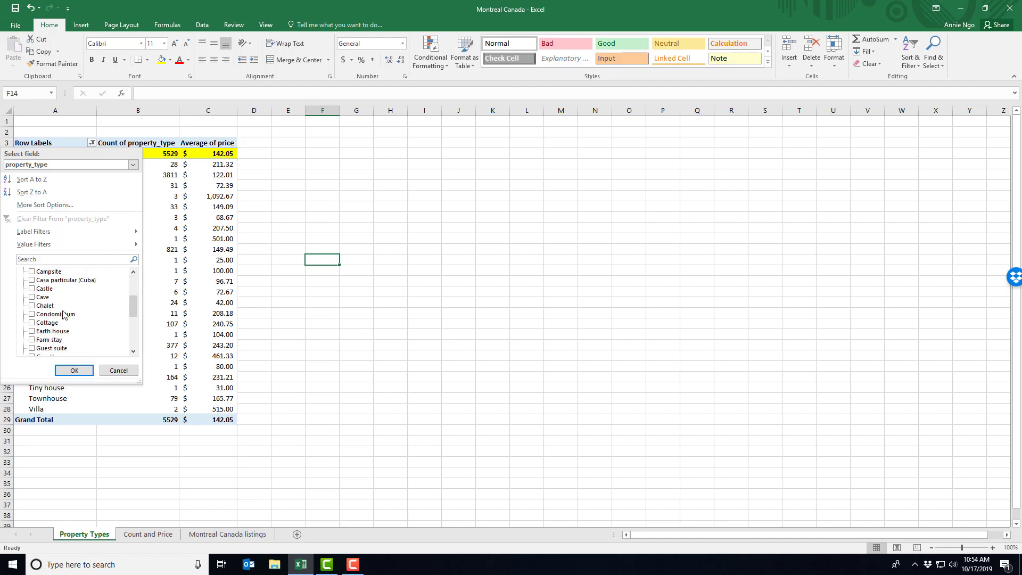
scroll(63, 315, "down", 2)
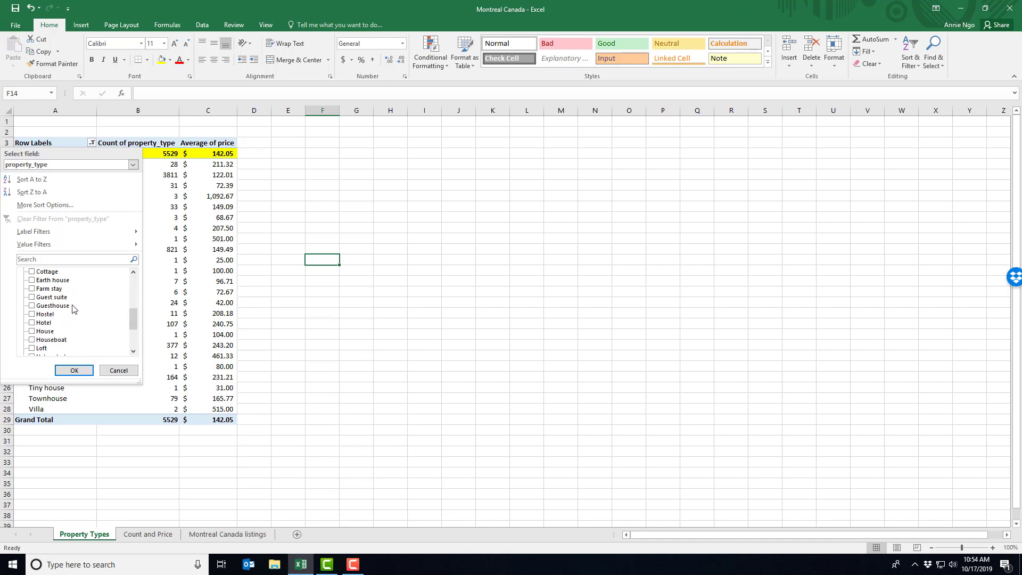
left_click(32, 331)
scroll(67, 309, "down", 1)
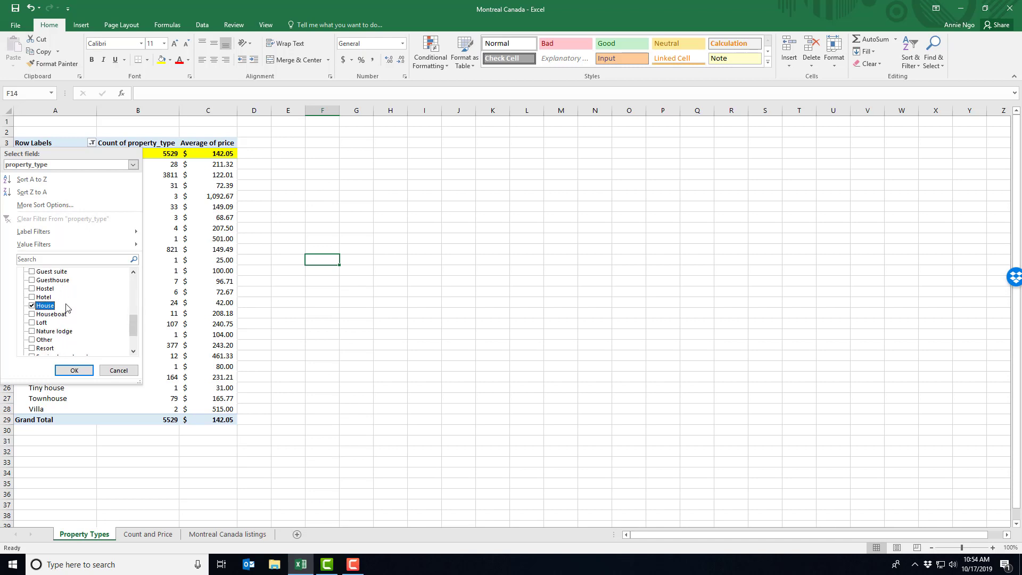
scroll(77, 300, "down", 2)
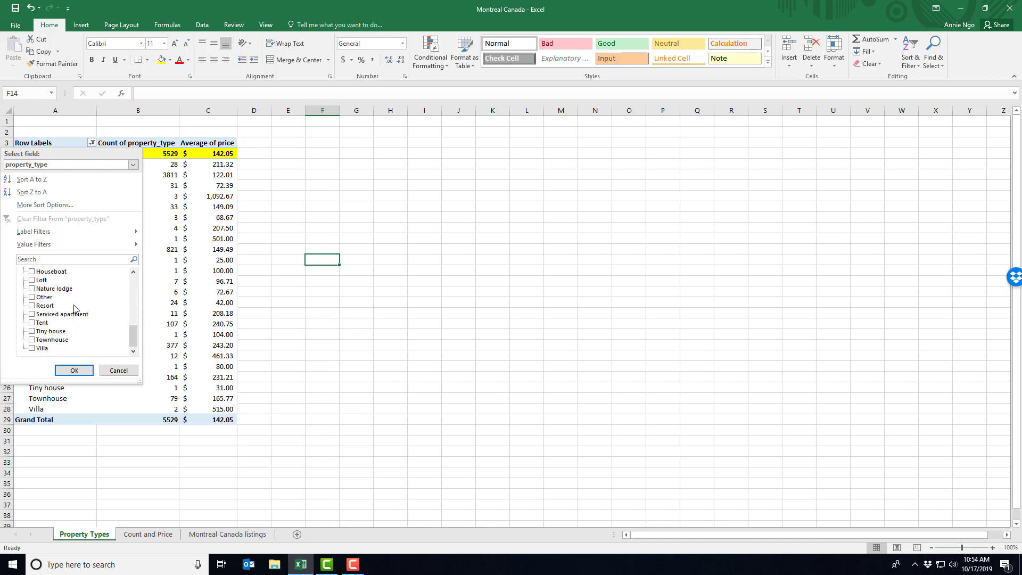
left_click(33, 340)
left_click(73, 371)
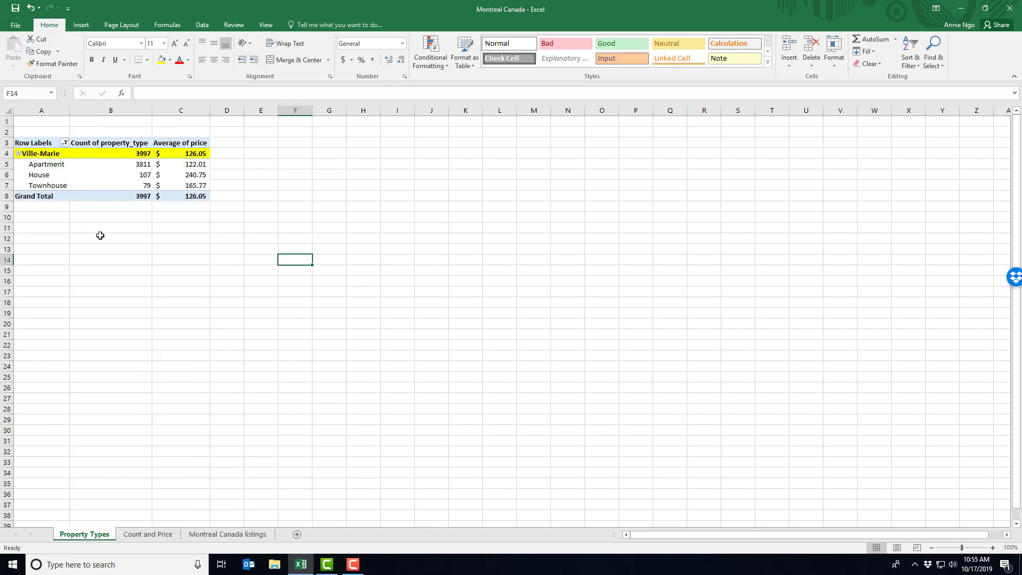
left_click(62, 236)
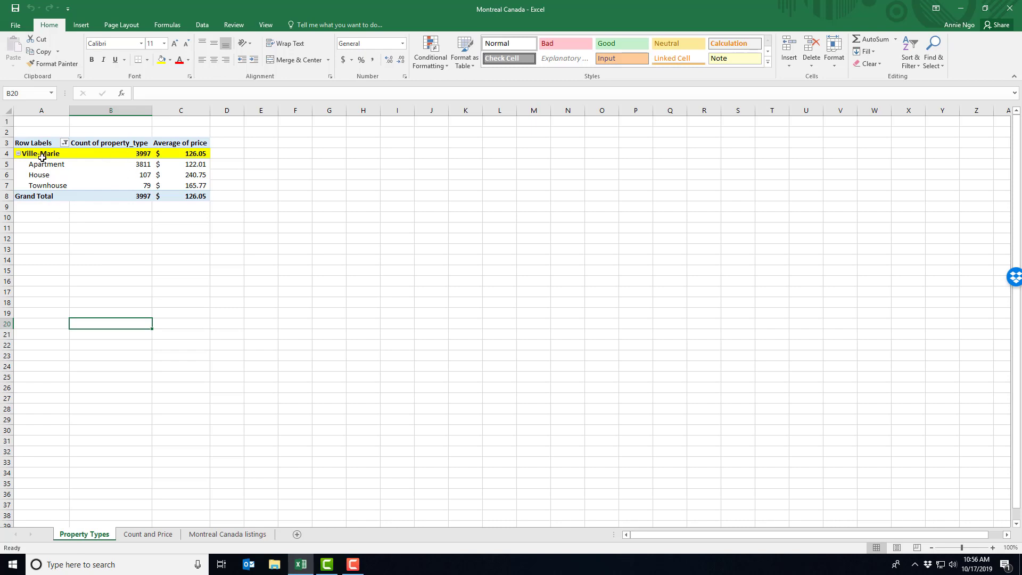
Drill down into the Ville-Marie property type count to extract its underlying listings onto a new sheet.
mouse_move(139, 154)
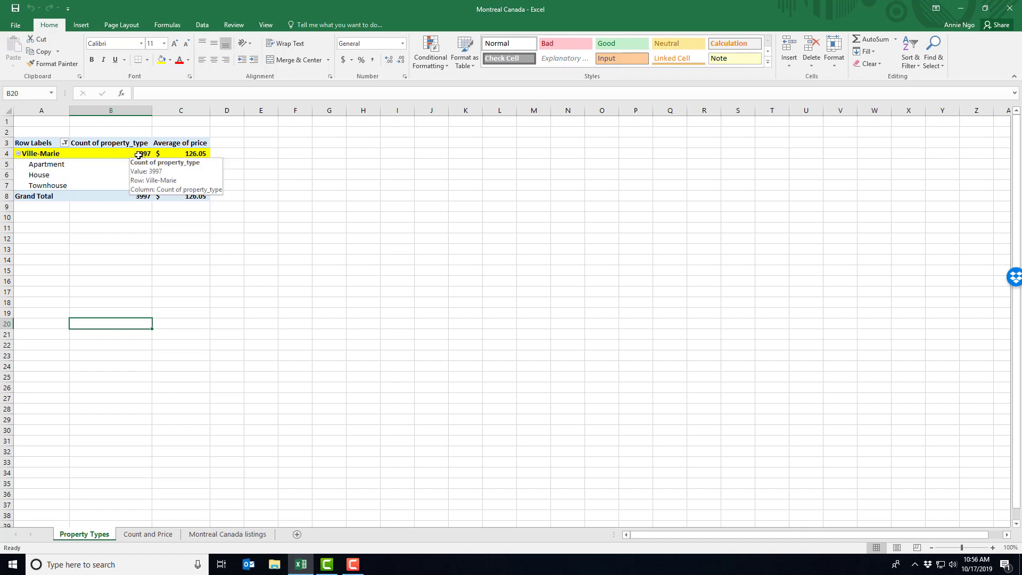
double_click(139, 154)
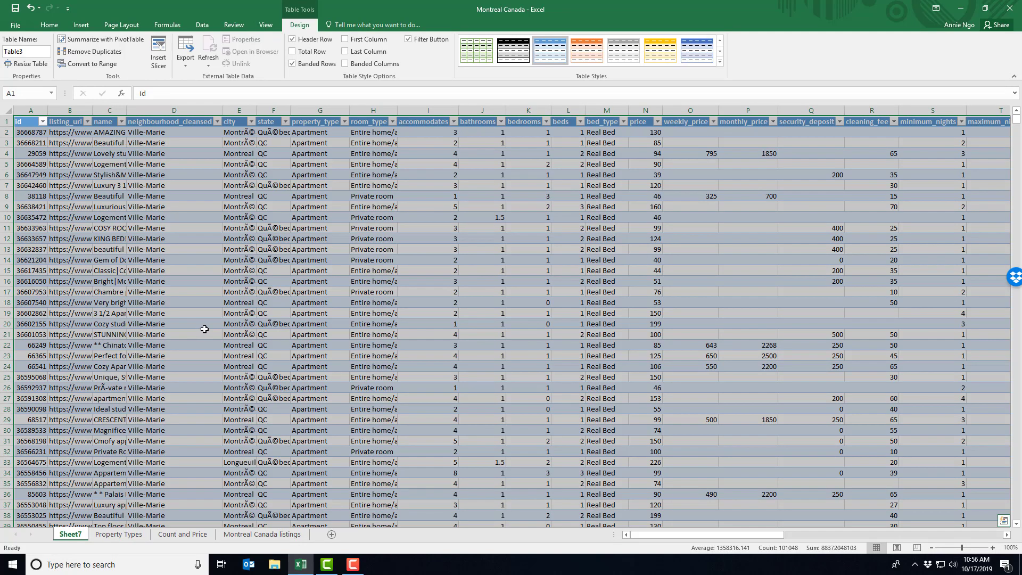
left_click(211, 254)
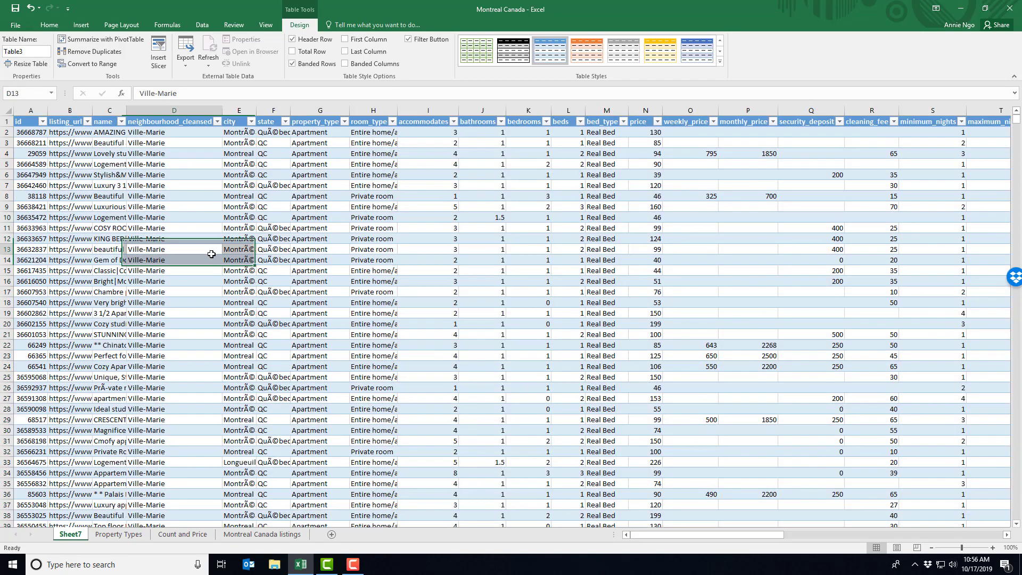
Check which values the neighbourhood_cleansed and property_type filter lists contain in the extracted table, leaving all of them selected.
left_click(218, 123)
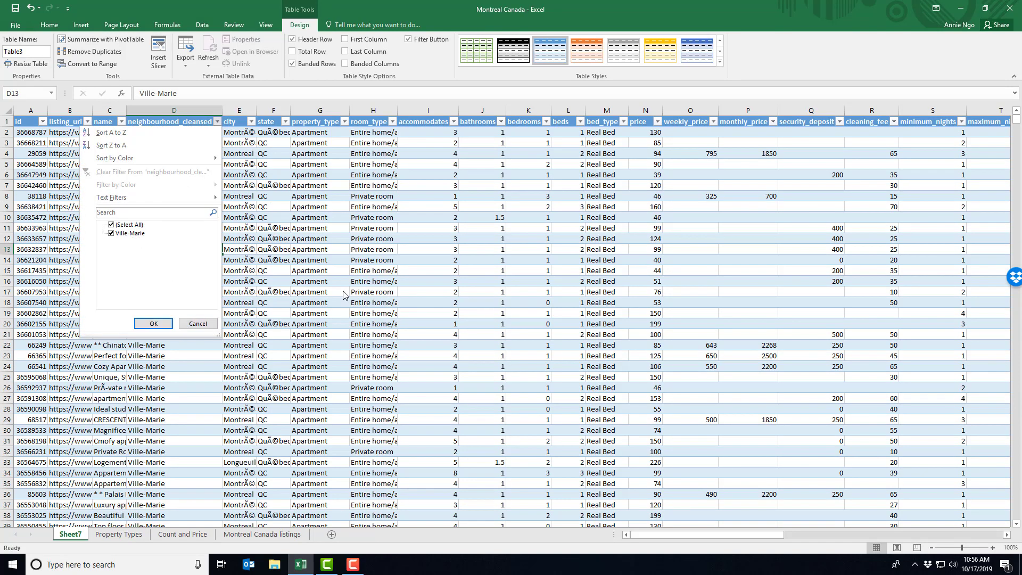
left_click(153, 323)
left_click(344, 122)
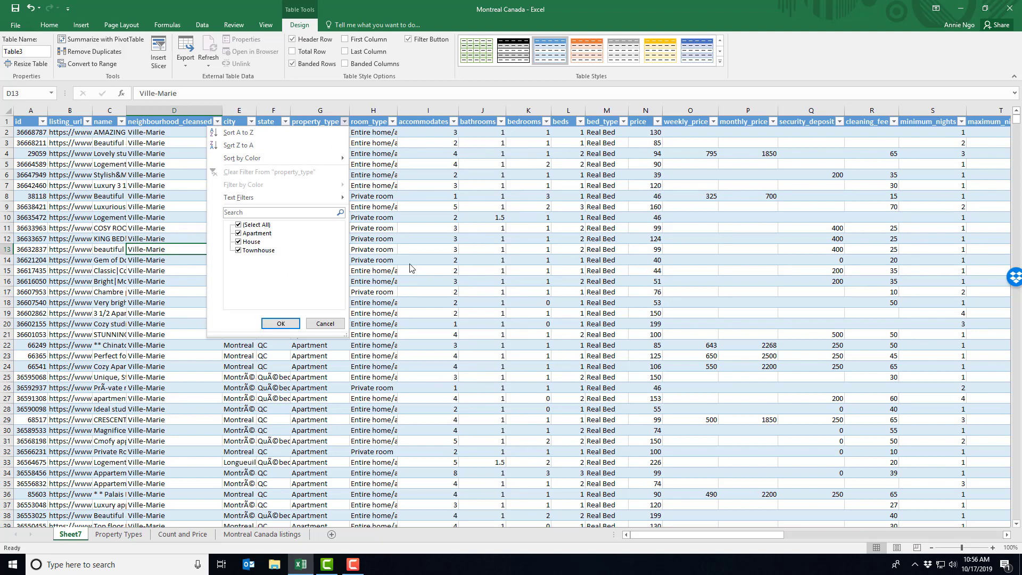
left_click(281, 323)
left_click_drag(693, 536, 669, 518)
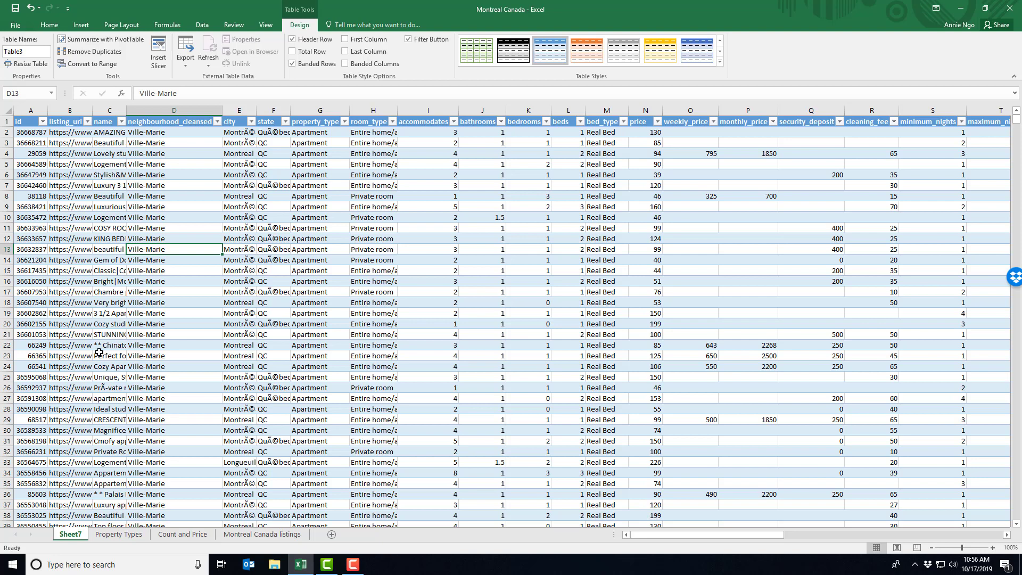
Rename the extracted data sheet as Data for Ville Marie.
right_click(73, 536)
left_click(96, 432)
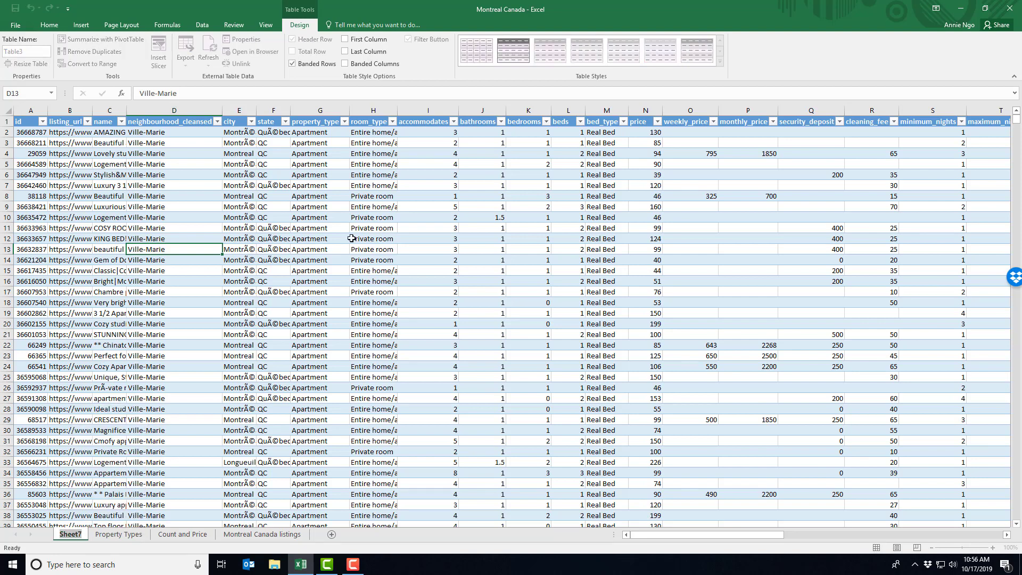
type("Data for Ville Marie")
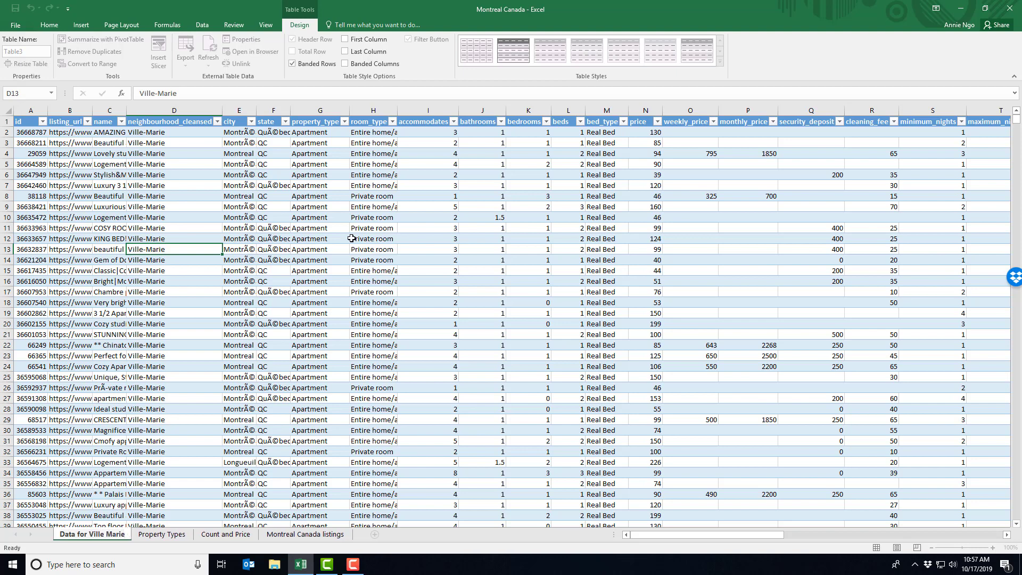
left_click(352, 238)
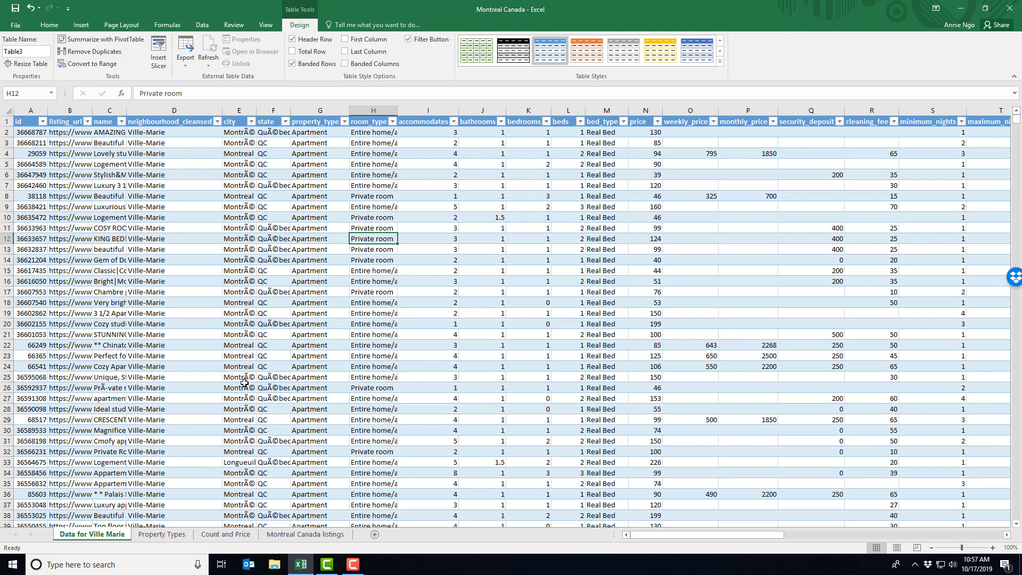
Compare the Montreal Canada listings sheet with Data for Ville Marie and examine the latter's neighbourhood_cleansed column.
left_click(203, 26)
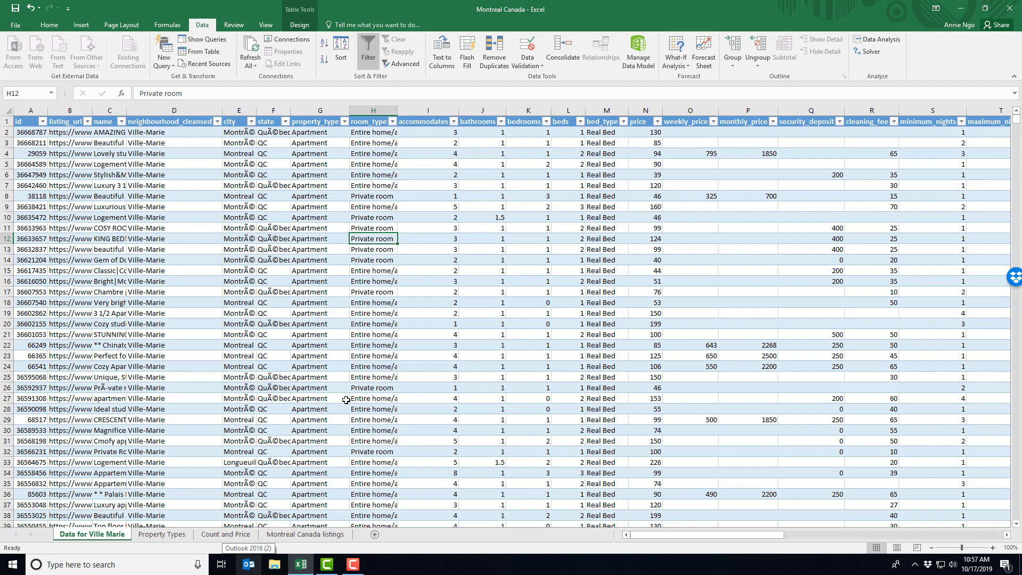
left_click(319, 535)
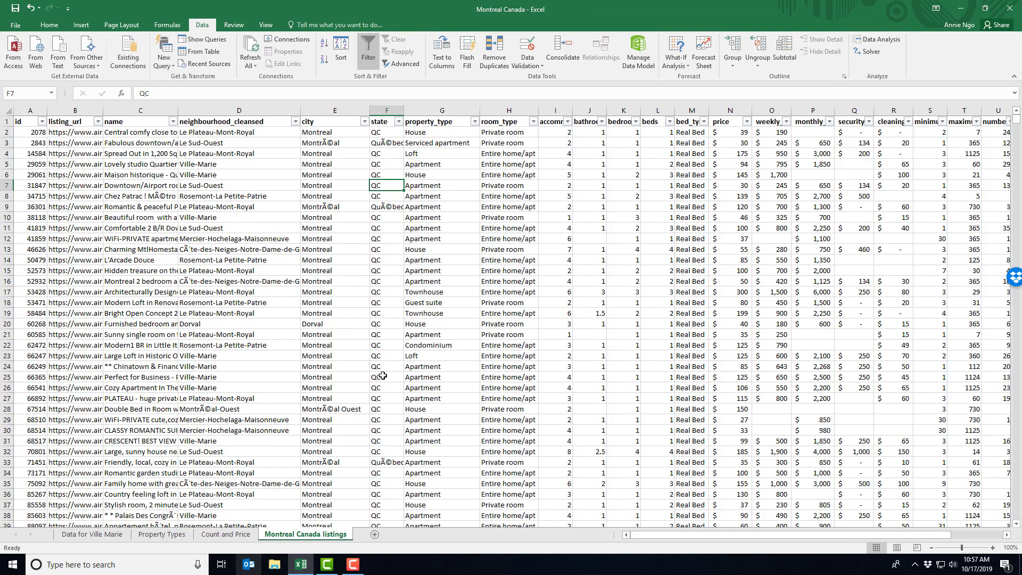
left_click(87, 535)
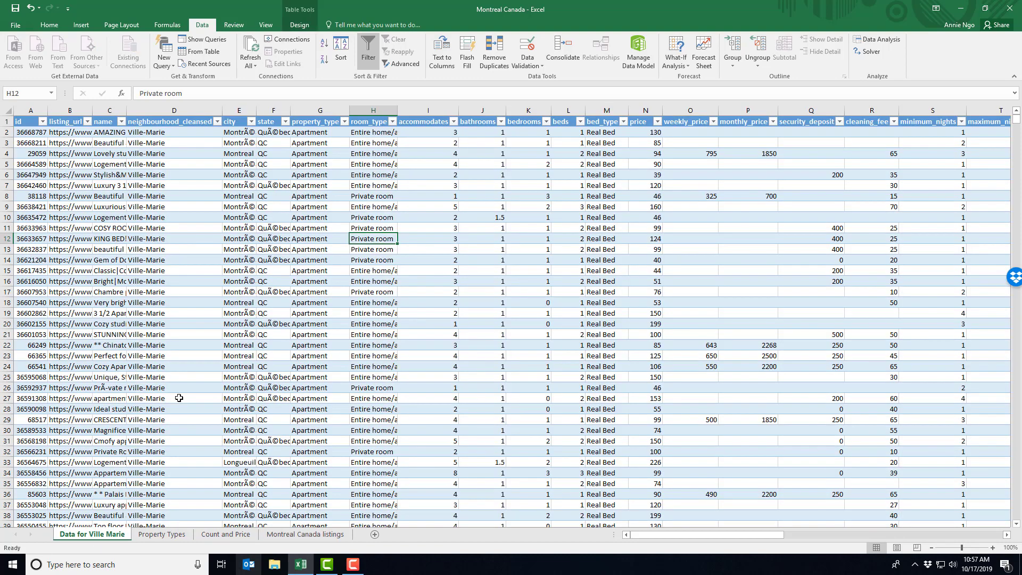
left_click(187, 110)
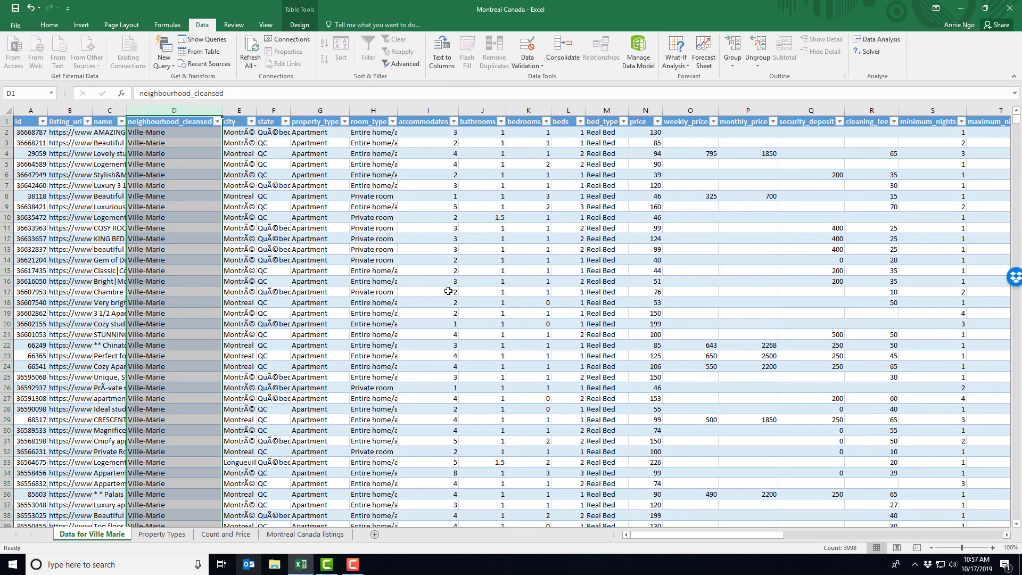
left_click(392, 302)
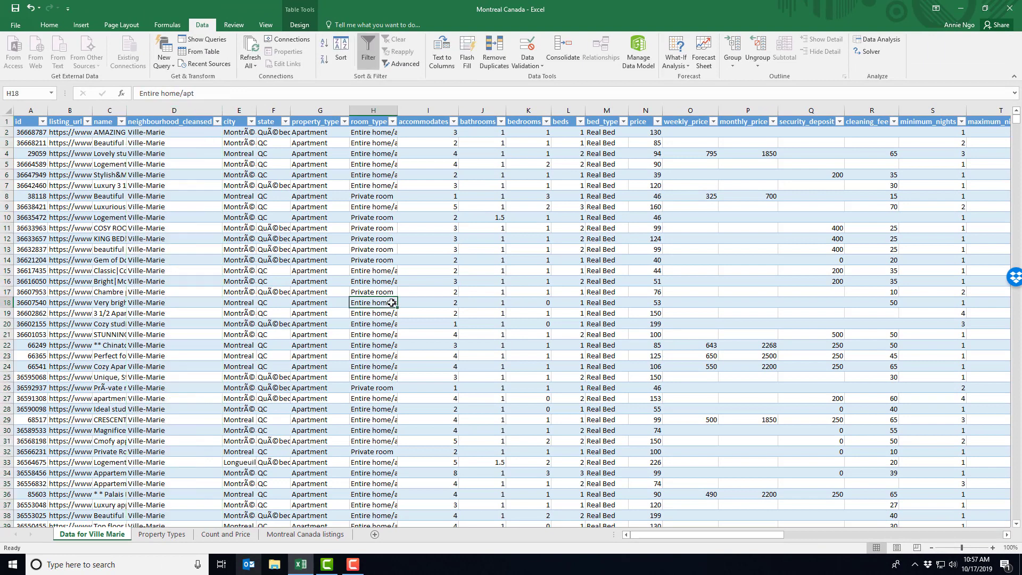